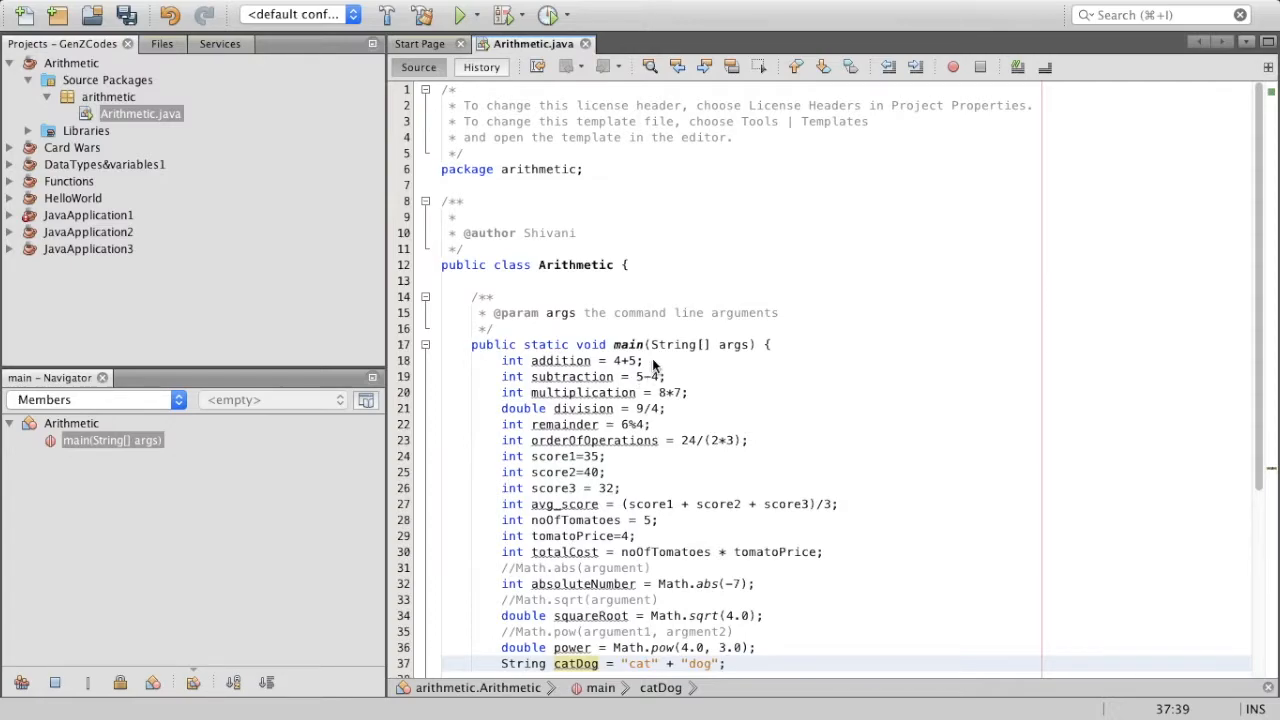
Step: Review the addition = 4+5 statement and the subtraction line by highlighting them
drag(645, 361, 502, 360)
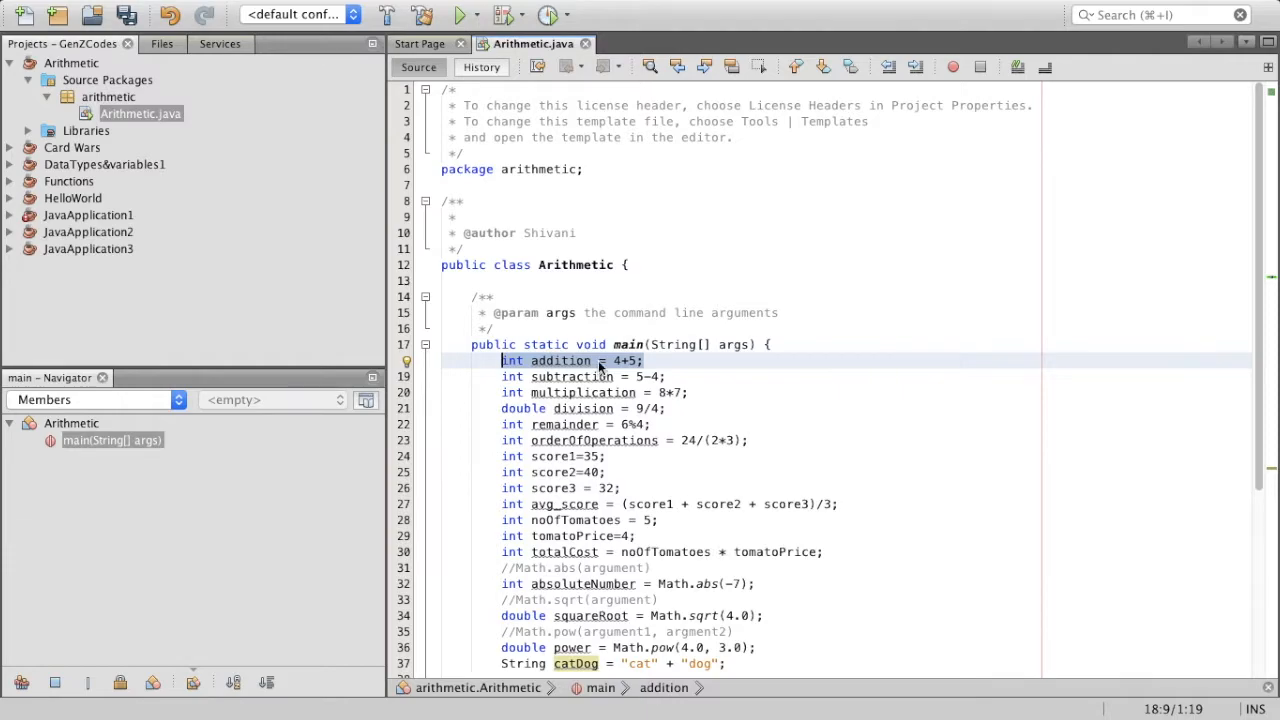
click(614, 360)
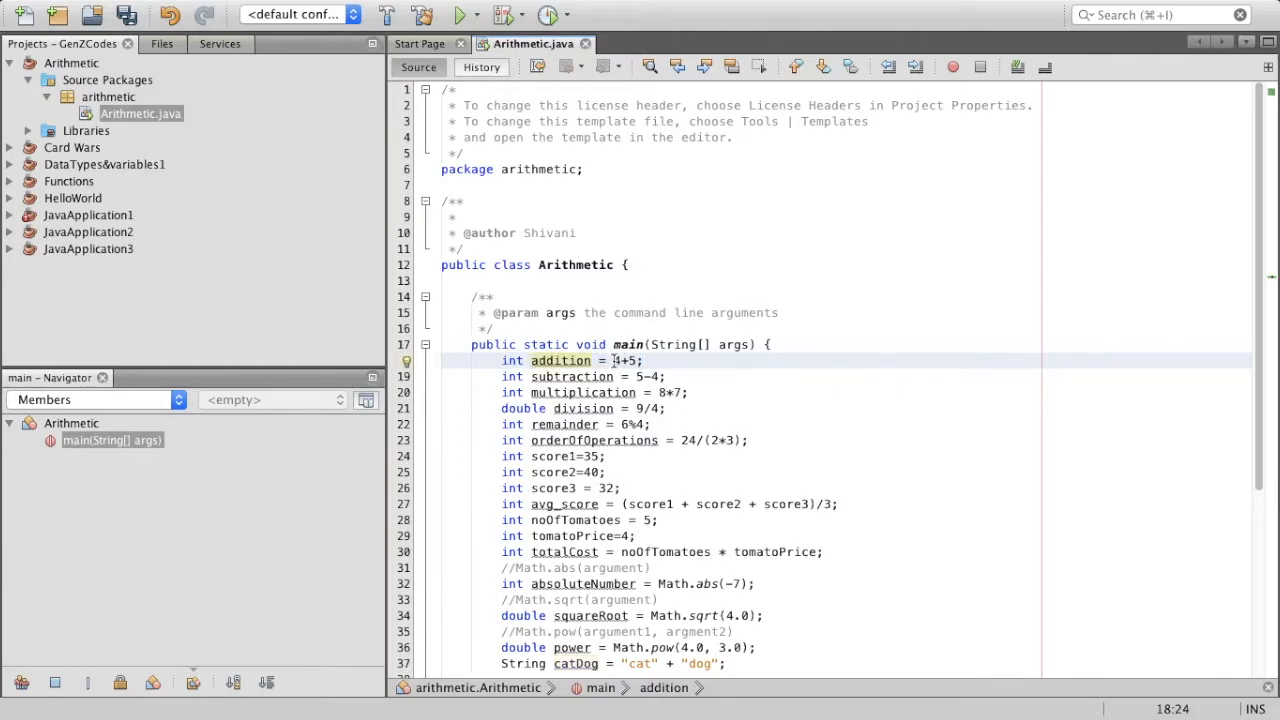
drag(614, 360, 638, 360)
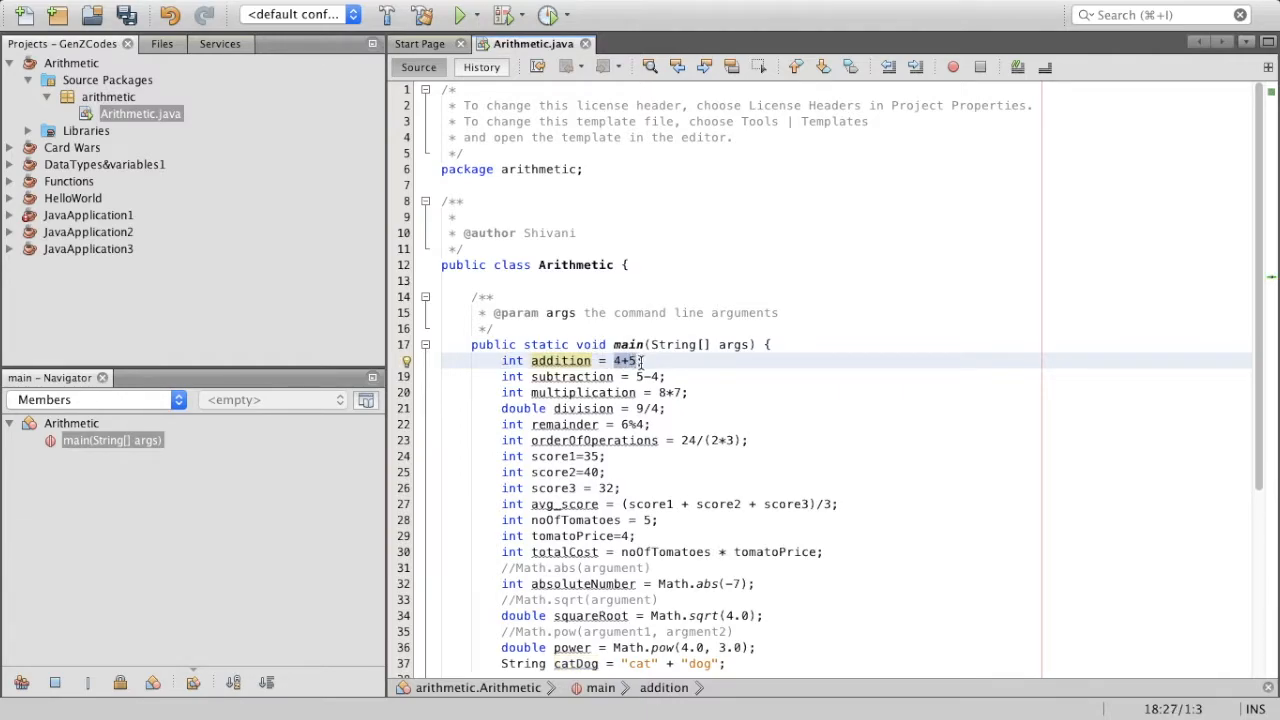
click(643, 360)
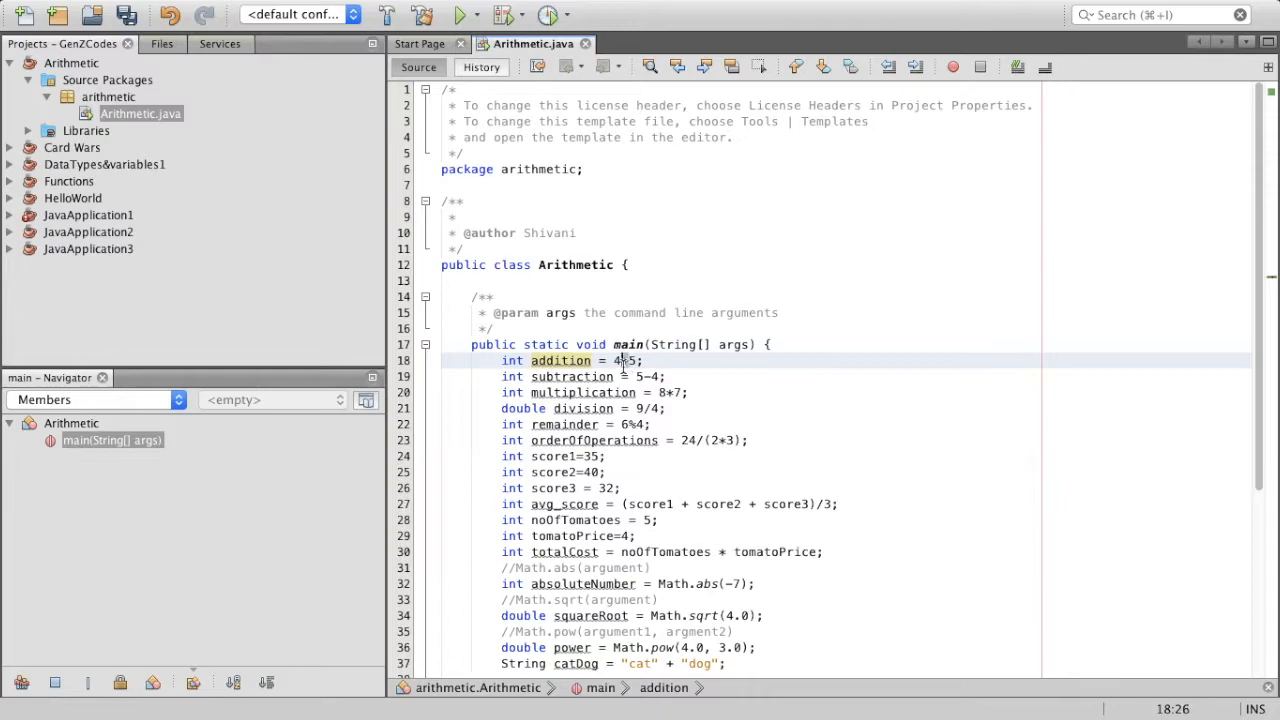
drag(628, 360, 621, 360)
click(621, 360)
click(668, 377)
click(668, 377)
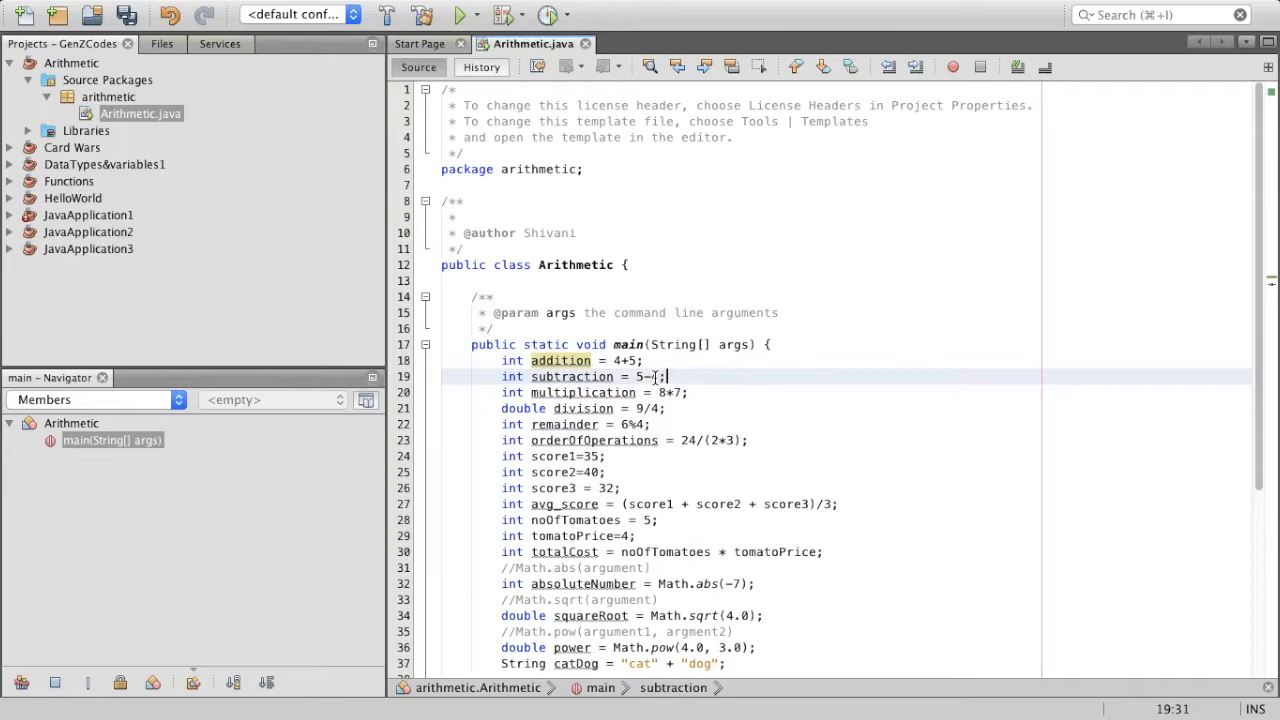
Step: Review the multiplication 8*7 and the double division 9/4 expressions
click(704, 392)
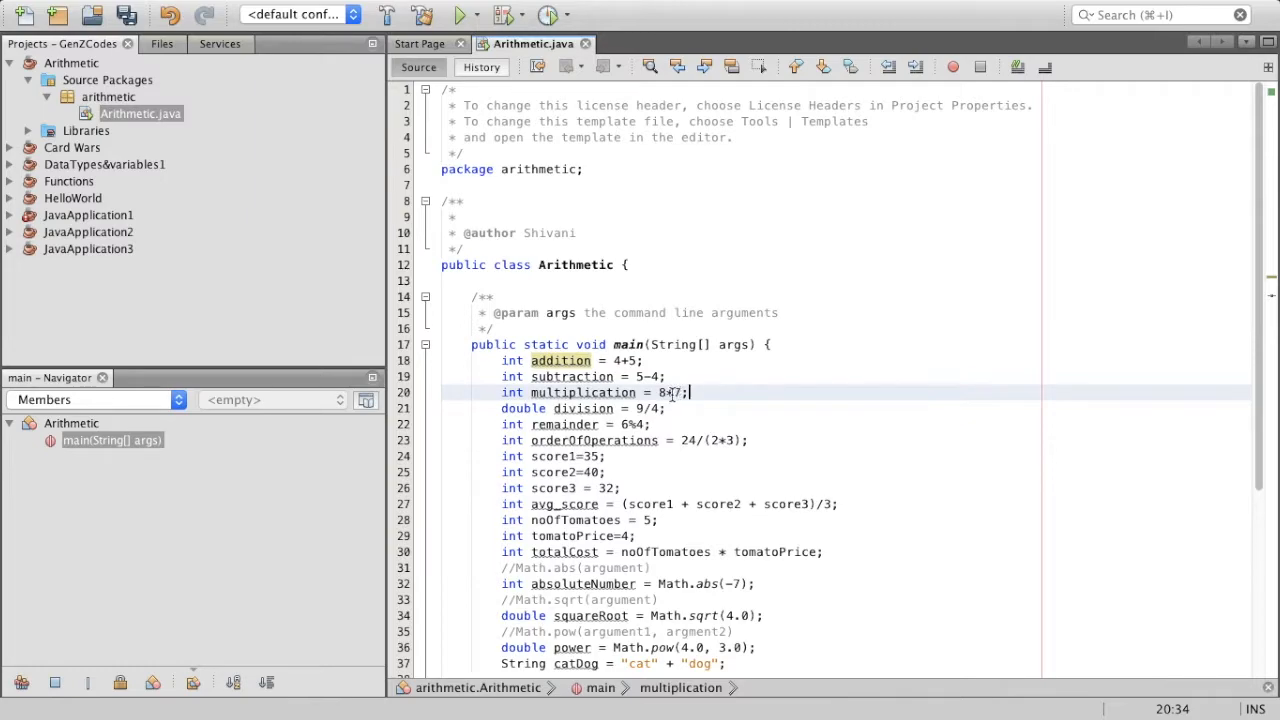
drag(658, 392, 683, 392)
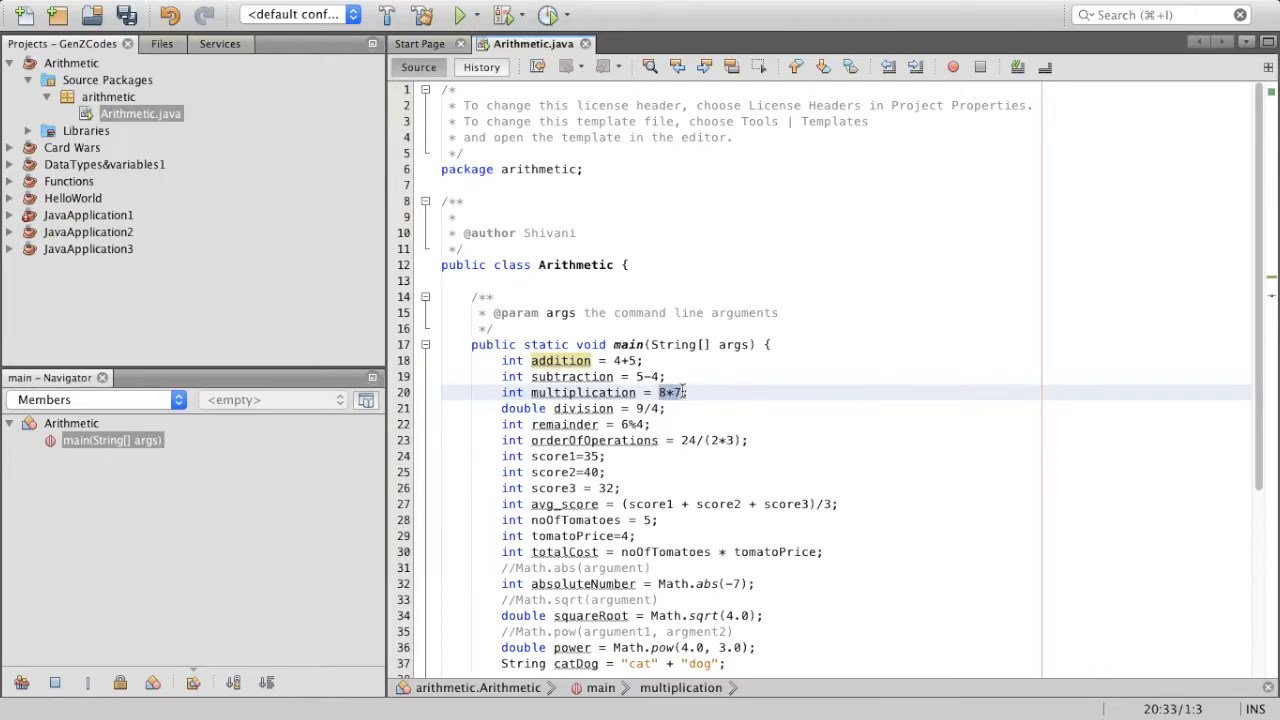
click(683, 392)
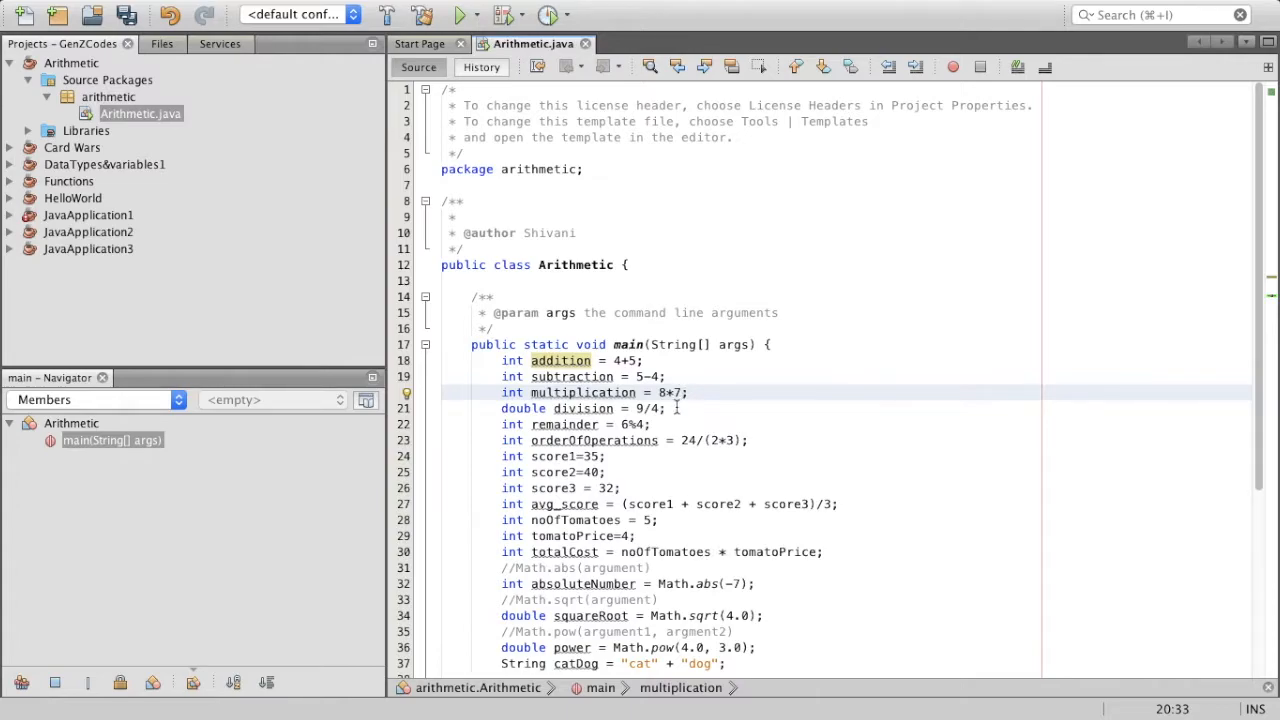
click(678, 408)
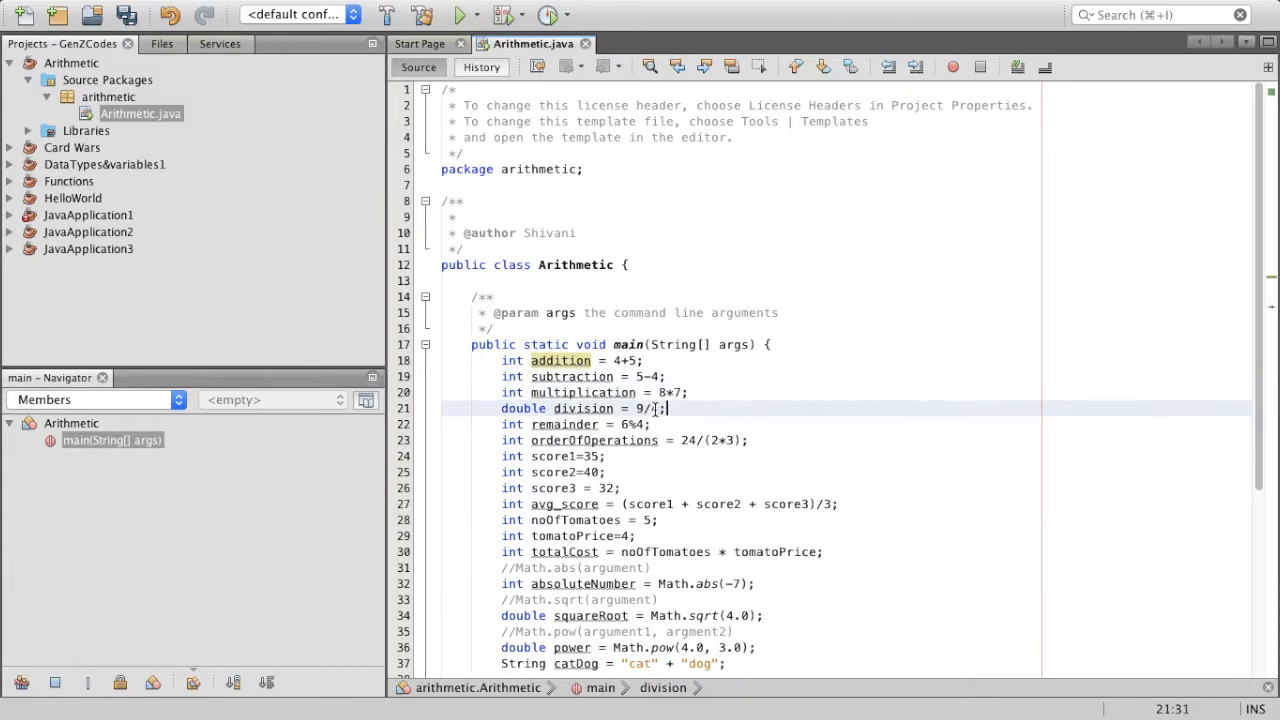
click(655, 409)
drag(636, 409, 662, 409)
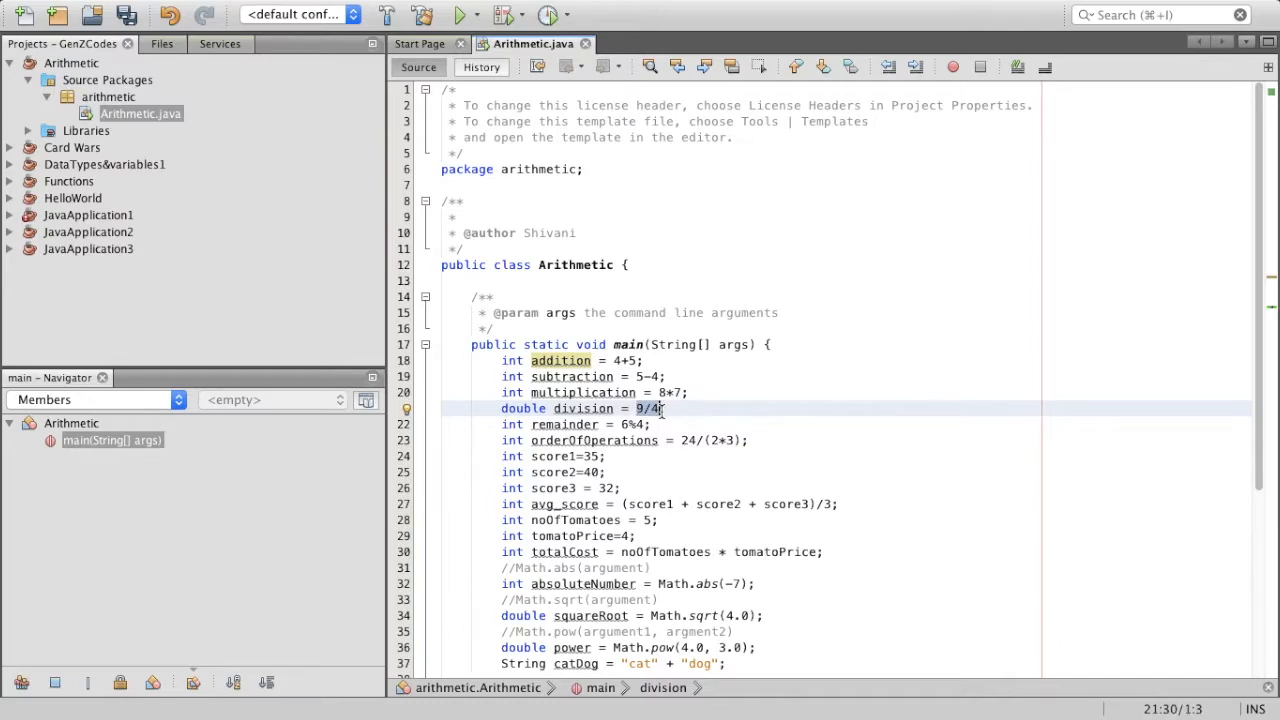
click(662, 409)
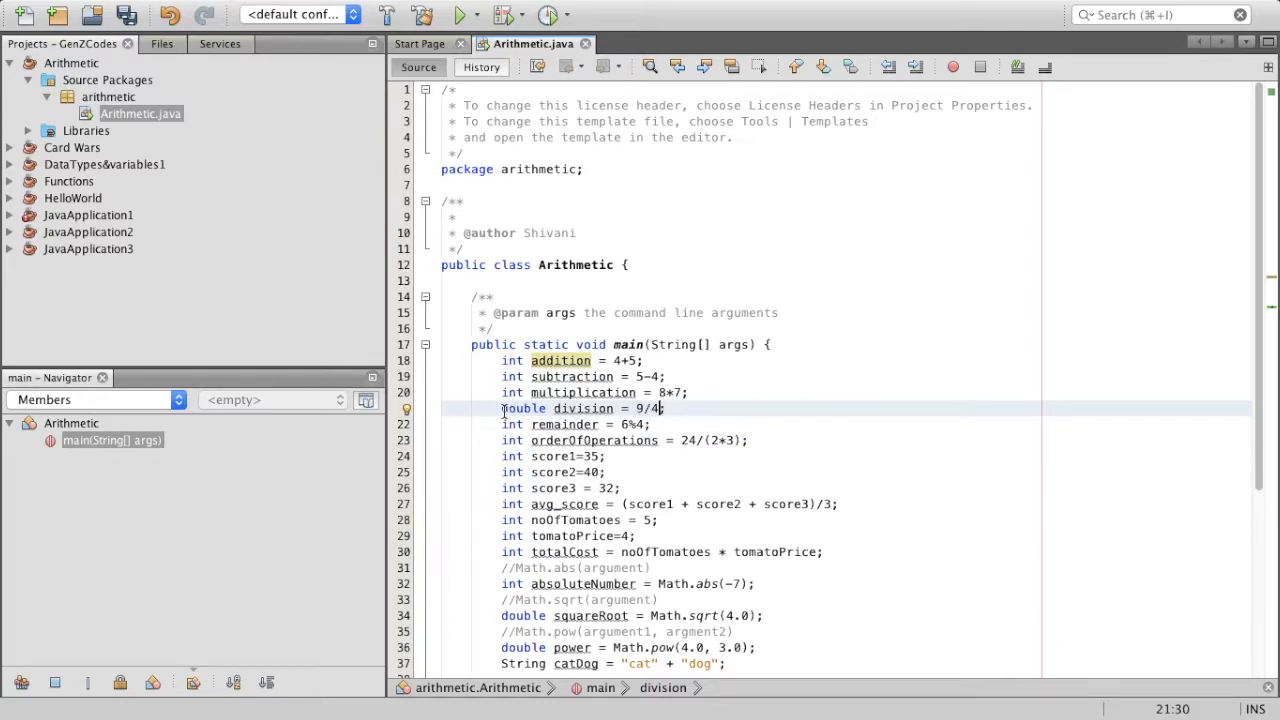
drag(501, 409, 546, 409)
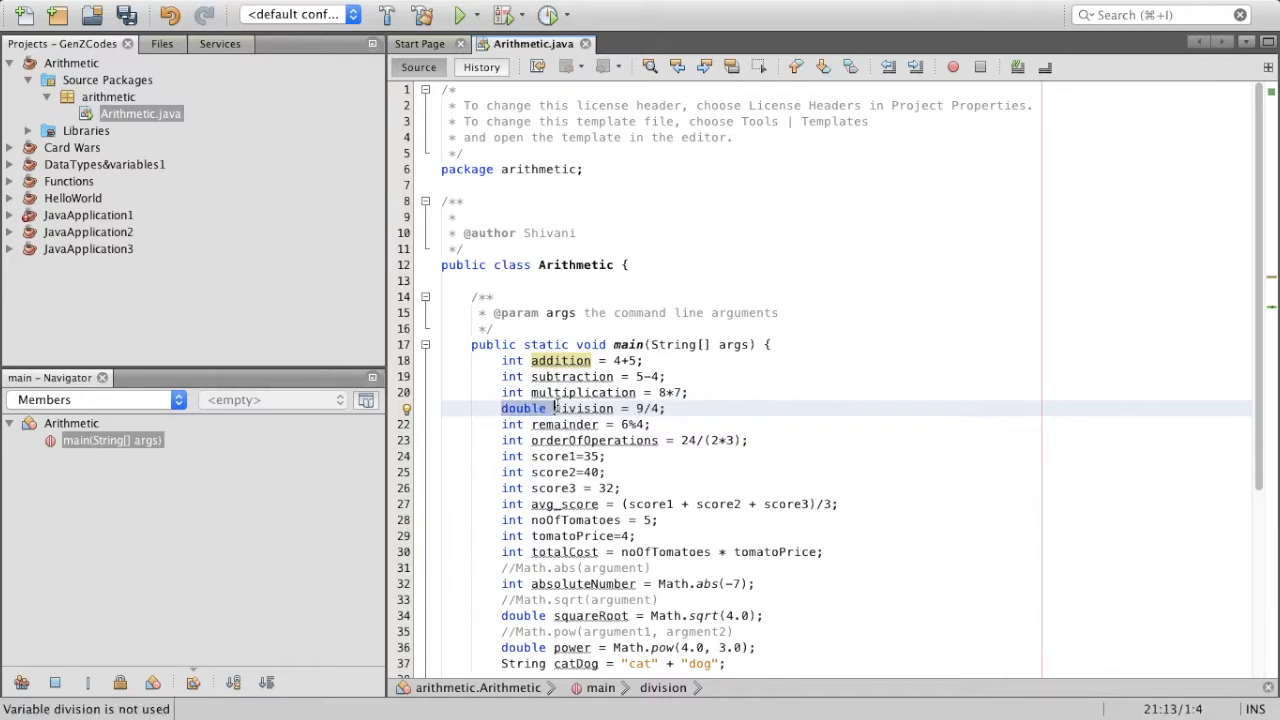
click(554, 409)
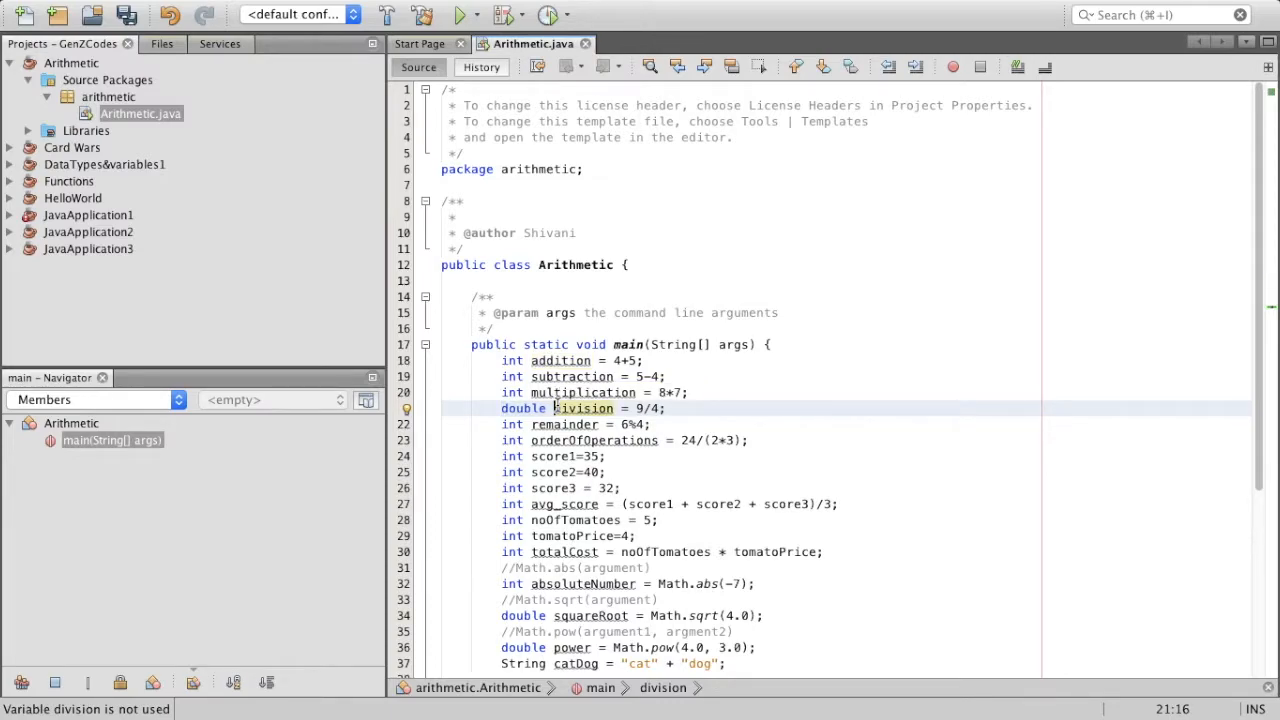
click(650, 408)
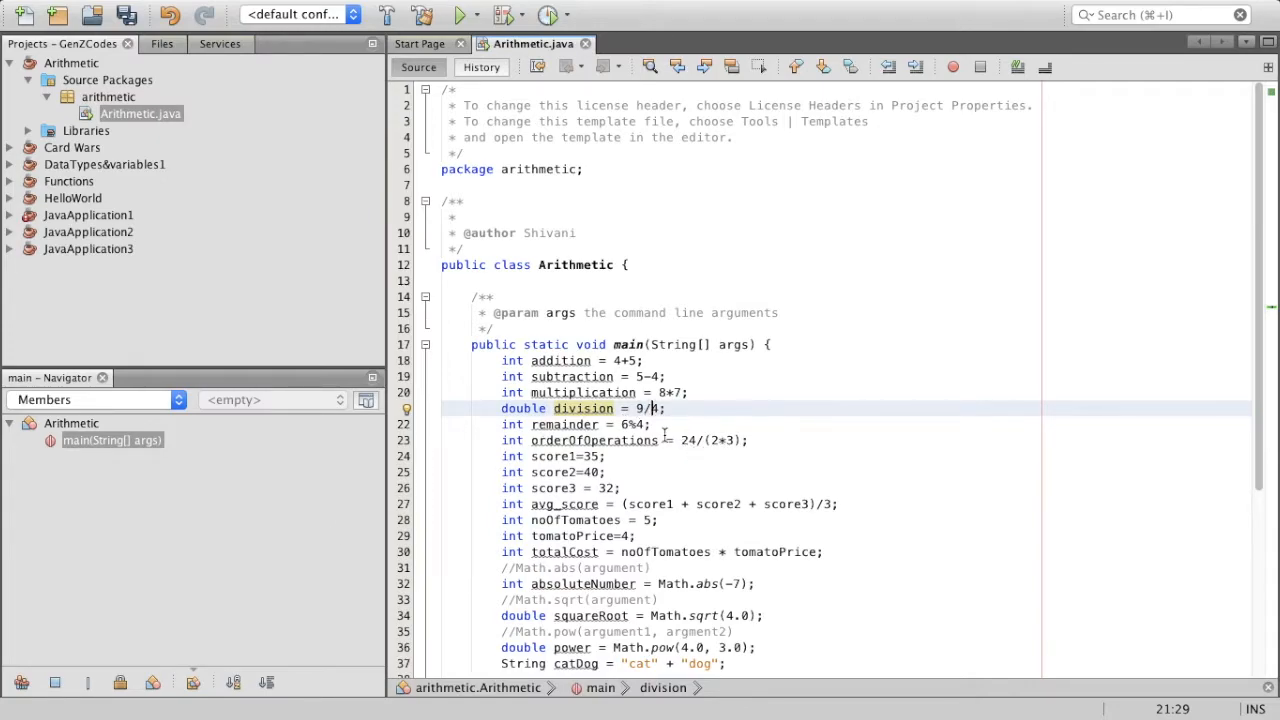
Step: Remove the parentheses around 2*3 in the orderOfOperations expression
click(740, 440)
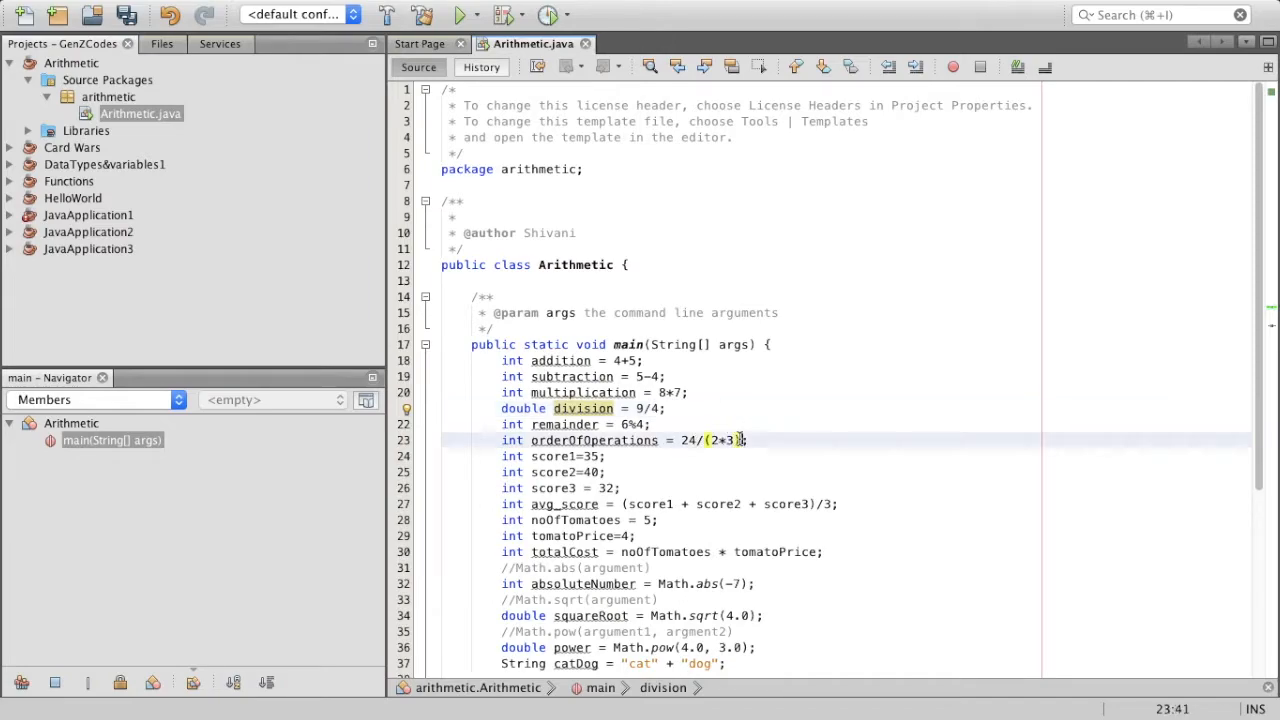
key(BackSpace)
click(708, 440)
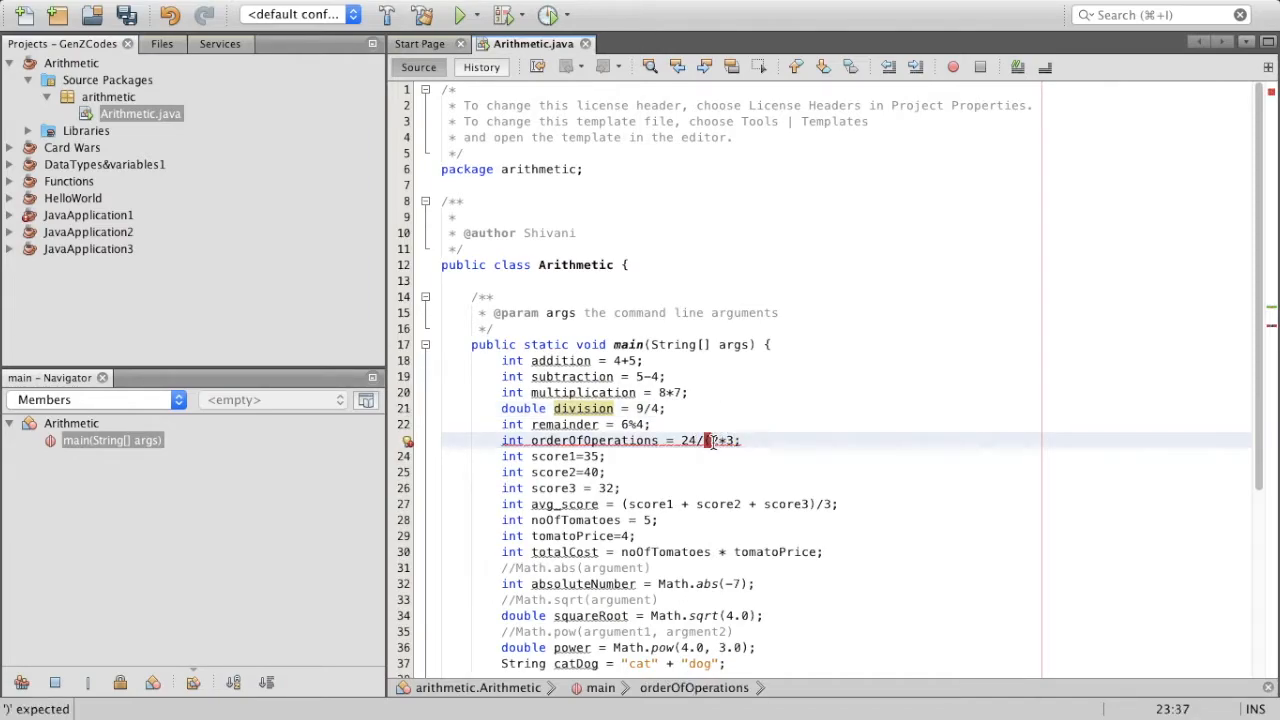
key(BackSpace)
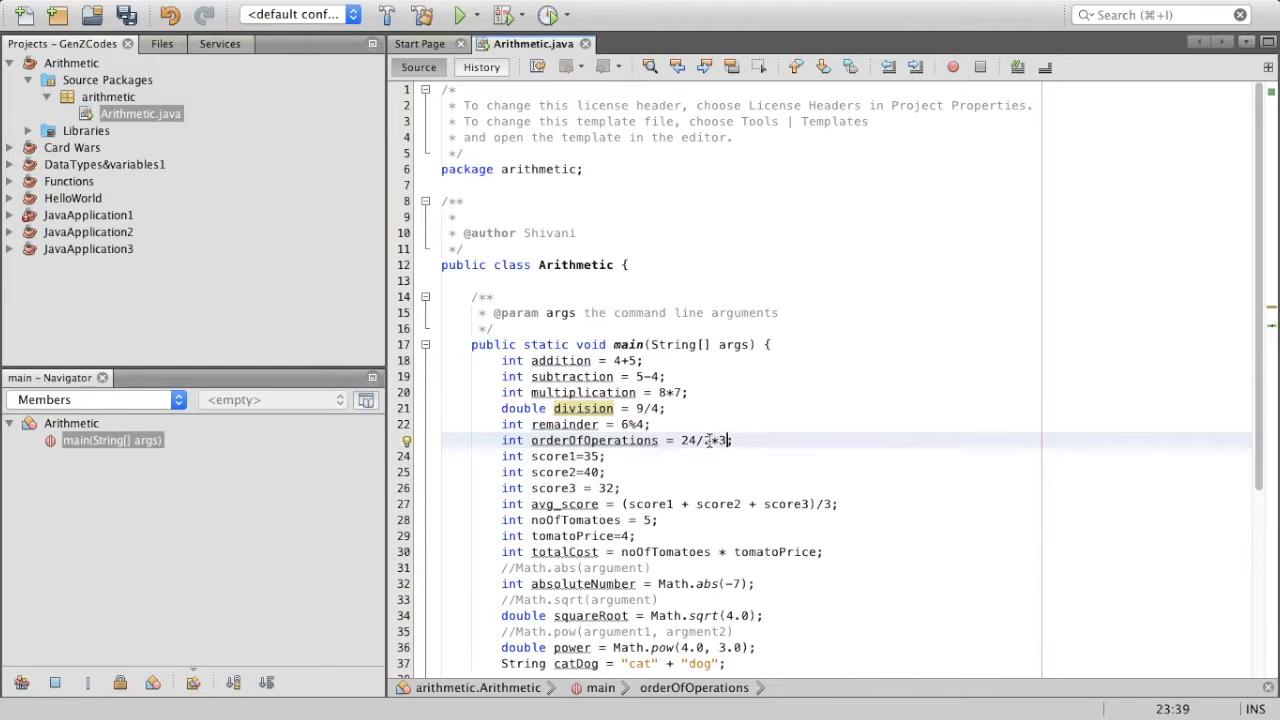
Step: Walk through the 24/2 and *3 parts of the orderOfOperations expression
drag(681, 440, 713, 440)
click(712, 440)
drag(681, 440, 710, 440)
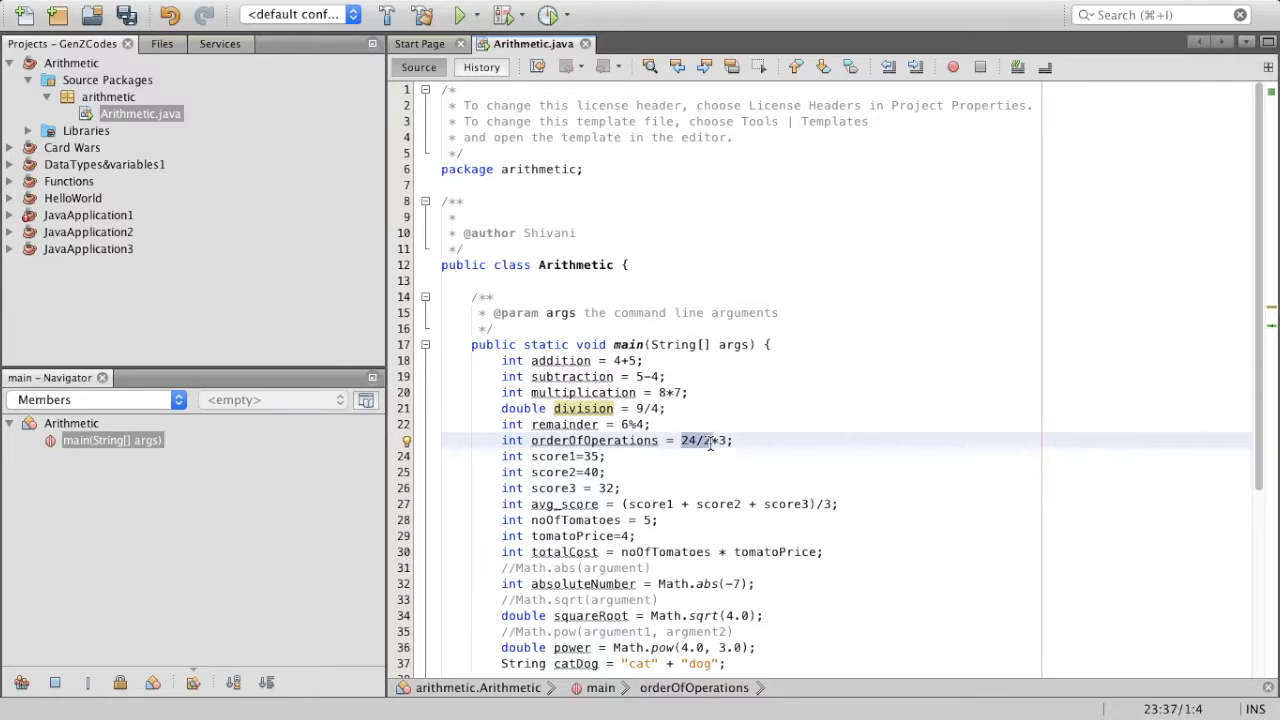
click(712, 443)
drag(712, 440, 724, 440)
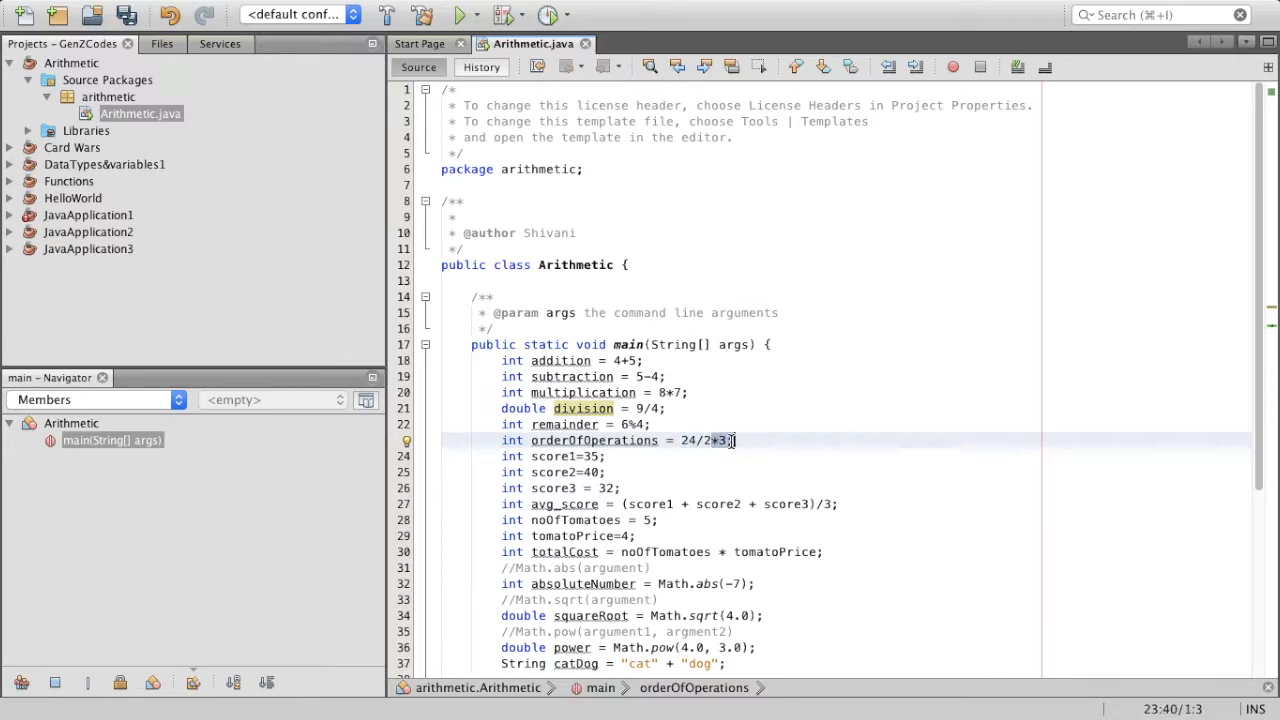
click(726, 440)
click(700, 440)
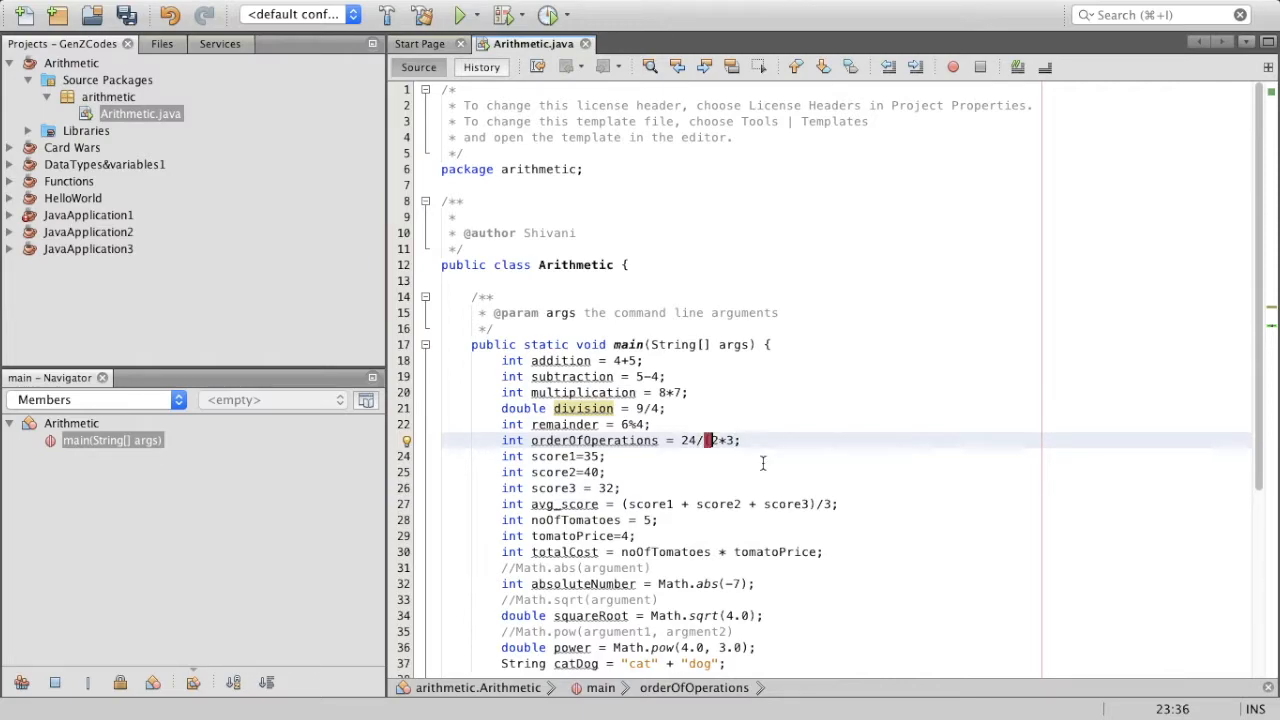
text(()
click(738, 440)
text())
drag(712, 440, 745, 440)
click(738, 441)
Step: Review the three score variables and the avg_score averaging formula
drag(502, 456, 628, 487)
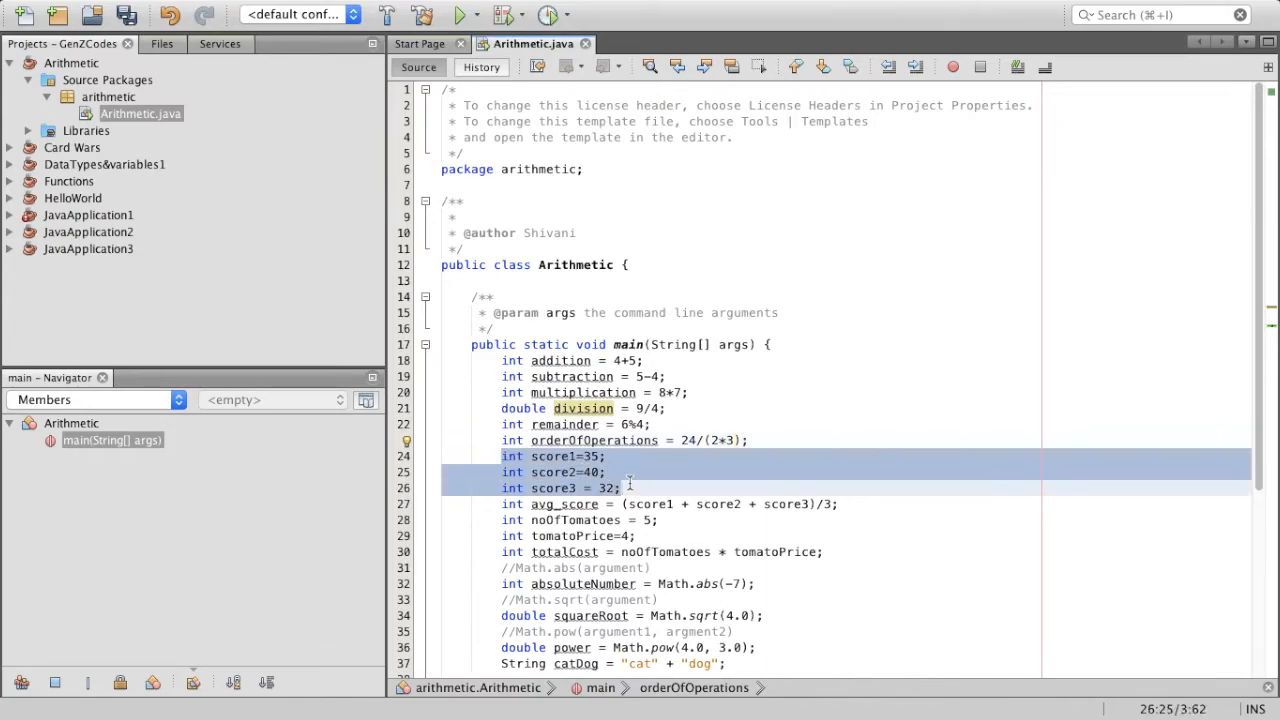
click(628, 487)
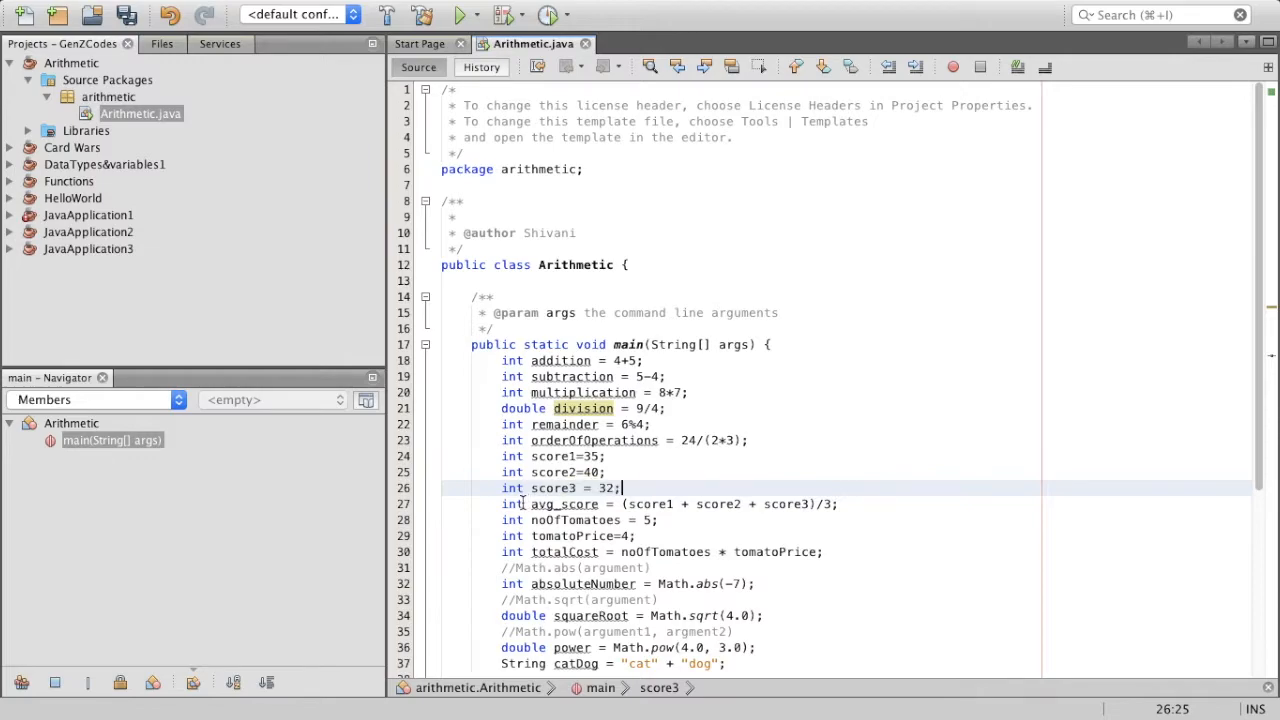
drag(531, 504, 600, 504)
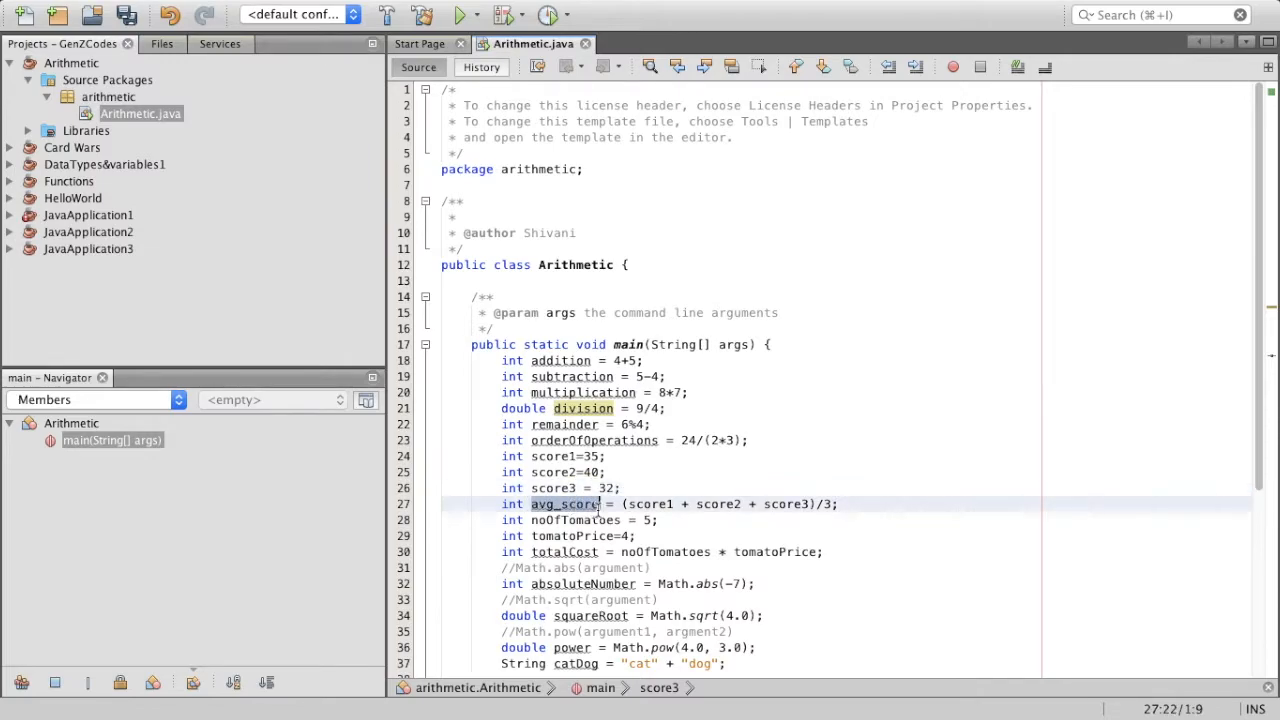
click(660, 503)
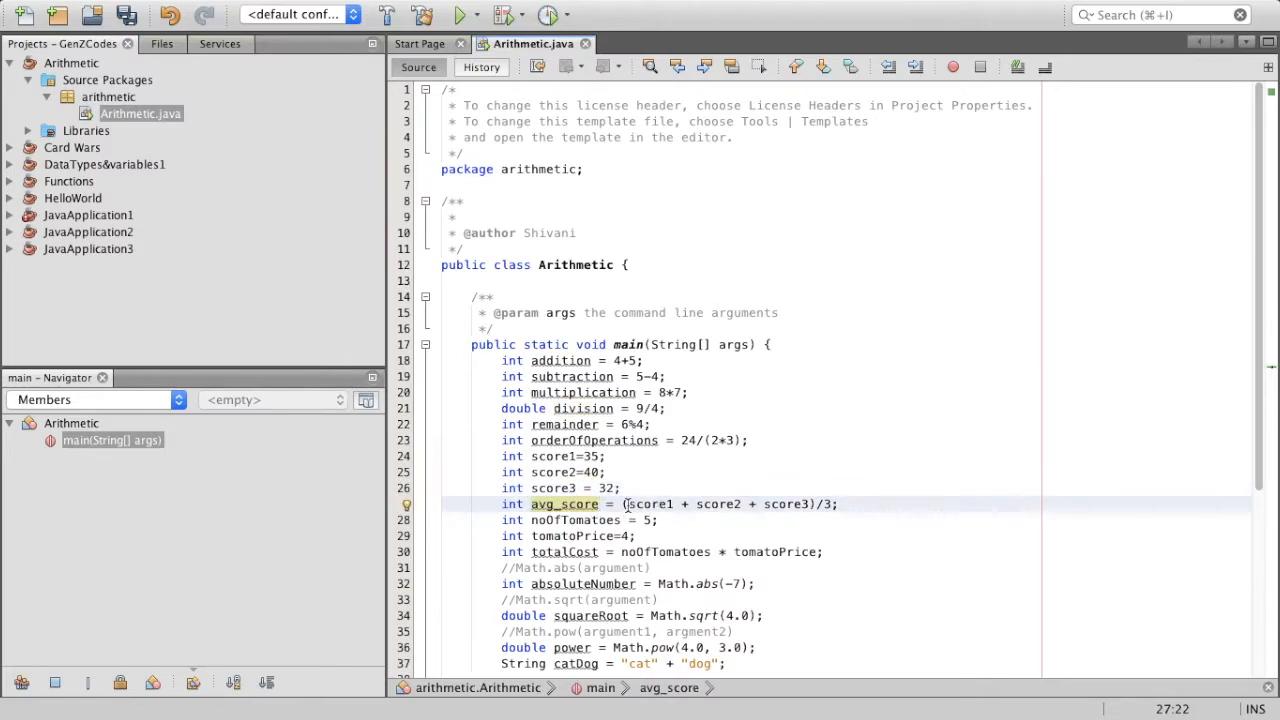
drag(623, 504, 819, 504)
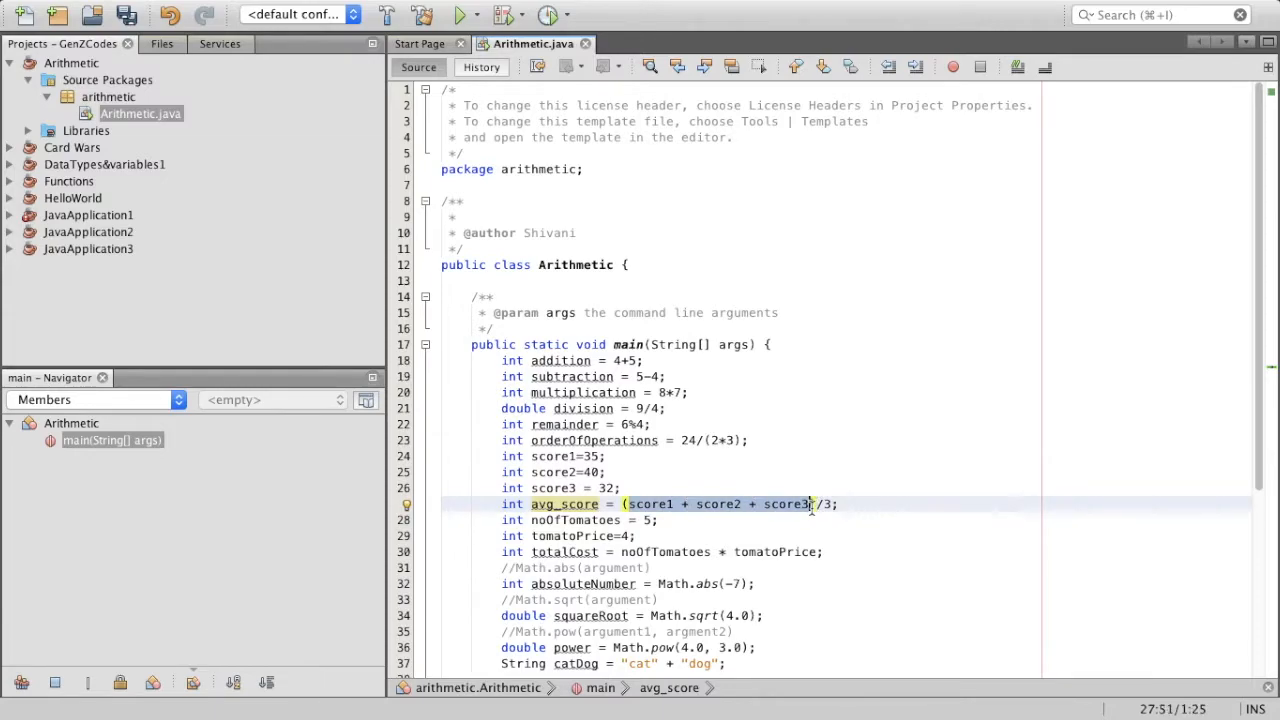
text())
click(843, 504)
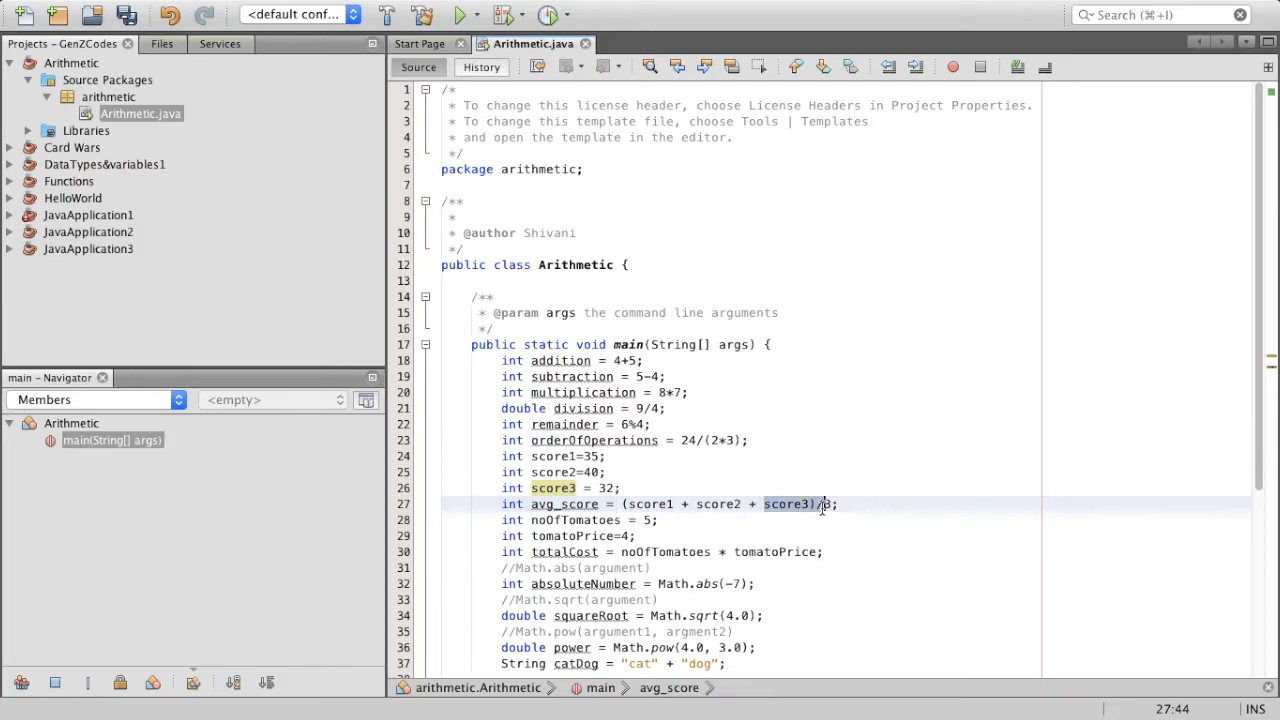
drag(760, 504, 815, 504)
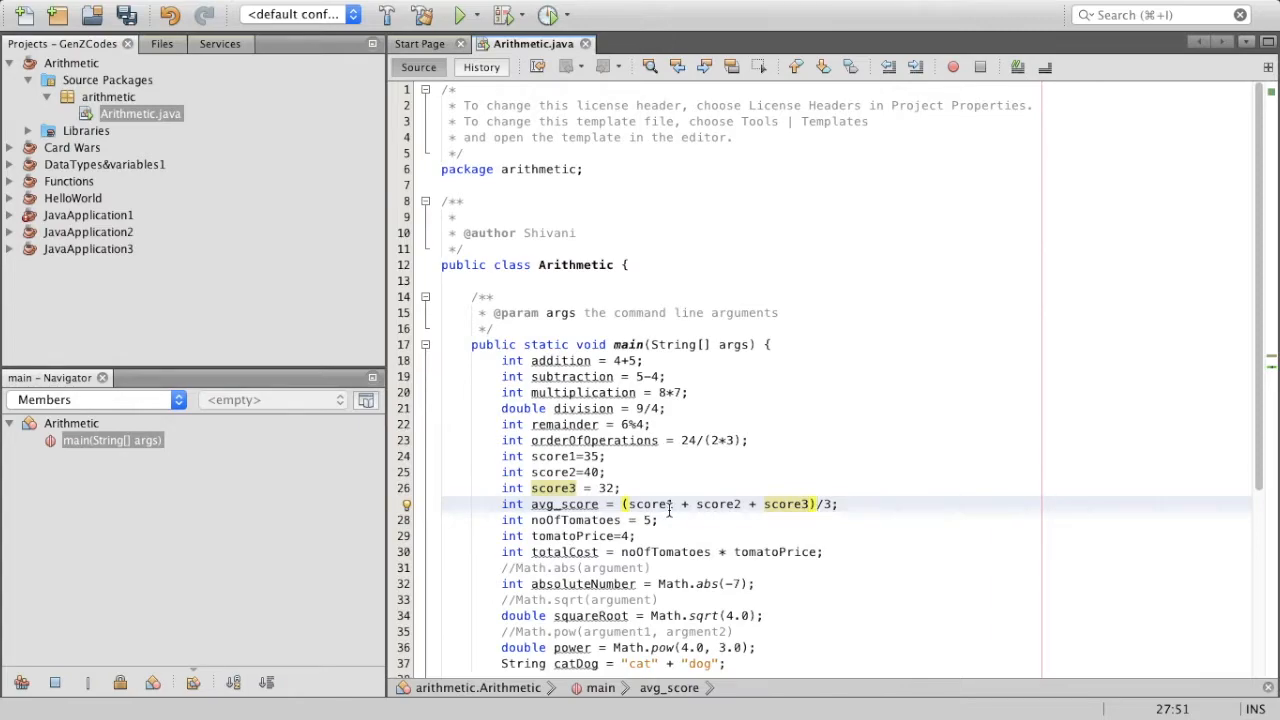
scroll(669, 513, down, 5)
scroll(669, 513, down, 5)
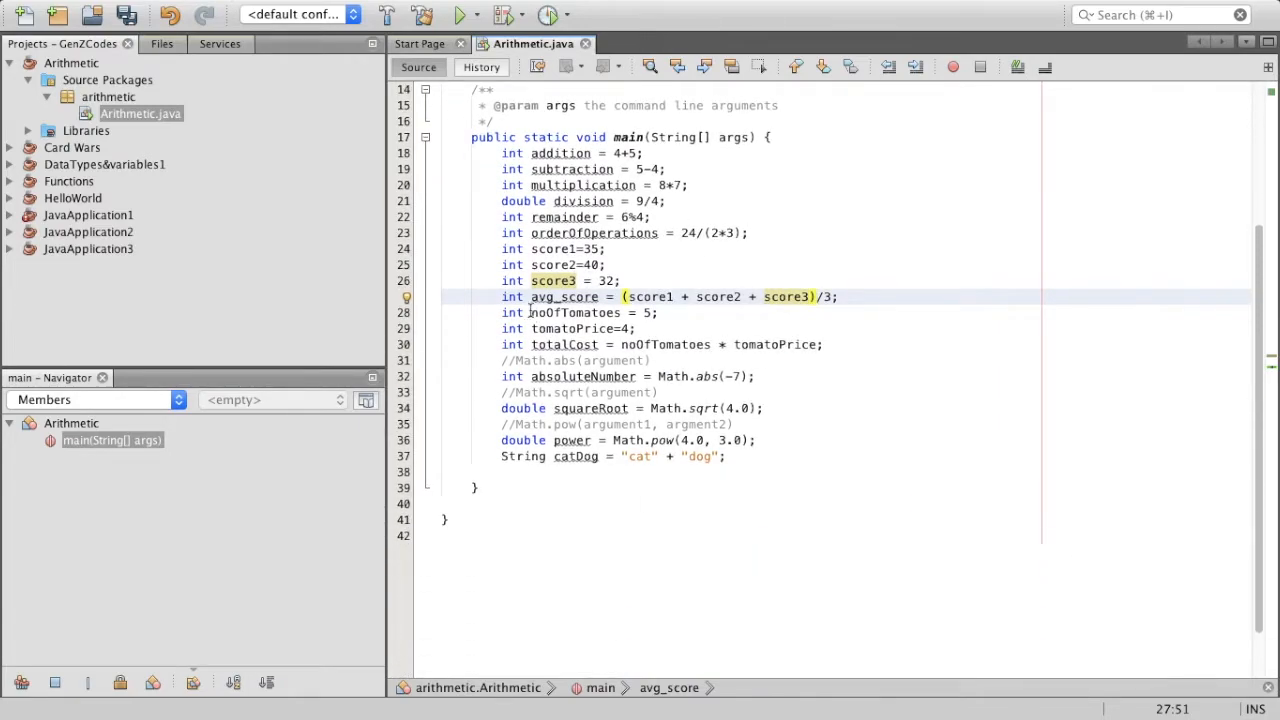
Step: Review the noOfTomatoes, tomatoPrice and totalCost lines, marking each variable's uses
drag(501, 312, 829, 346)
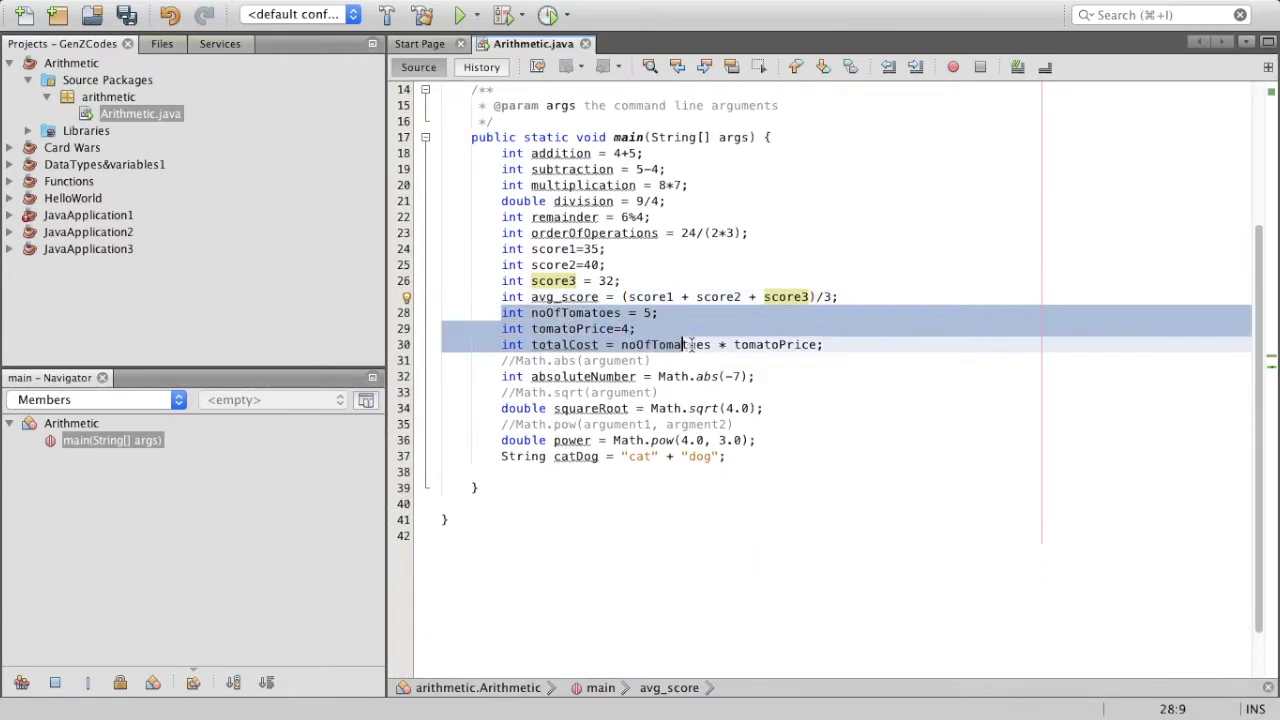
click(828, 345)
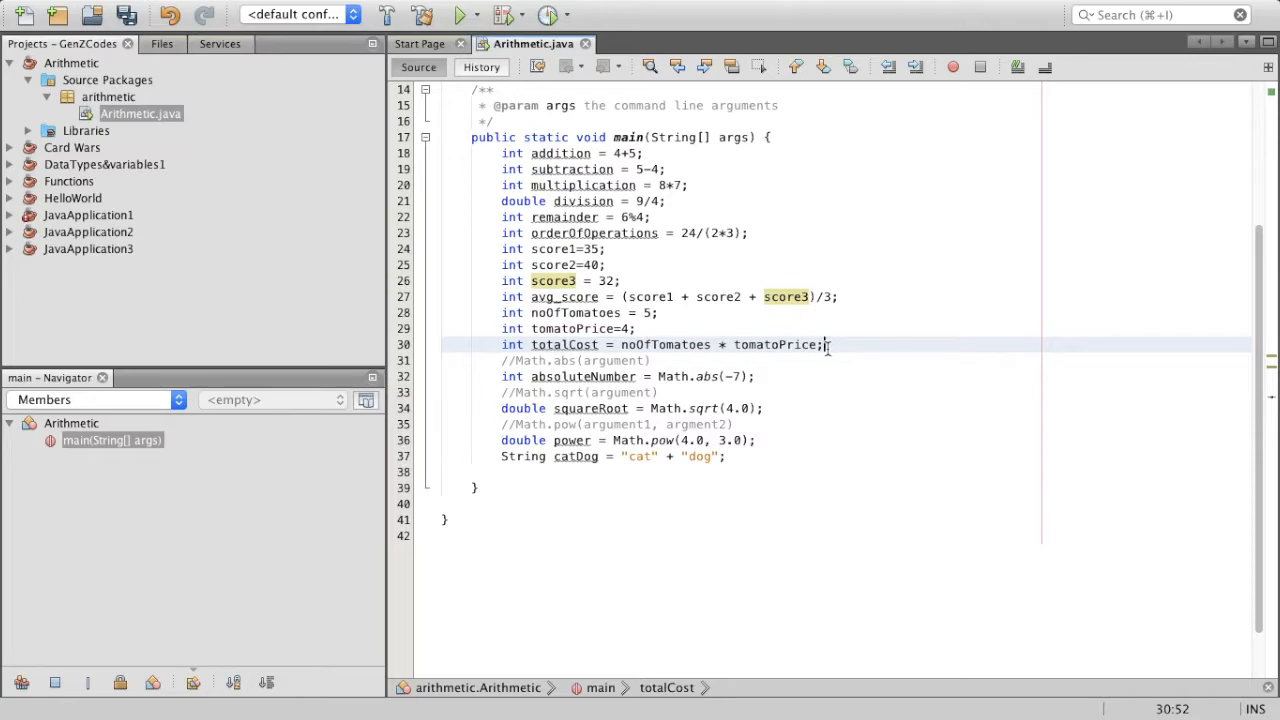
click(503, 313)
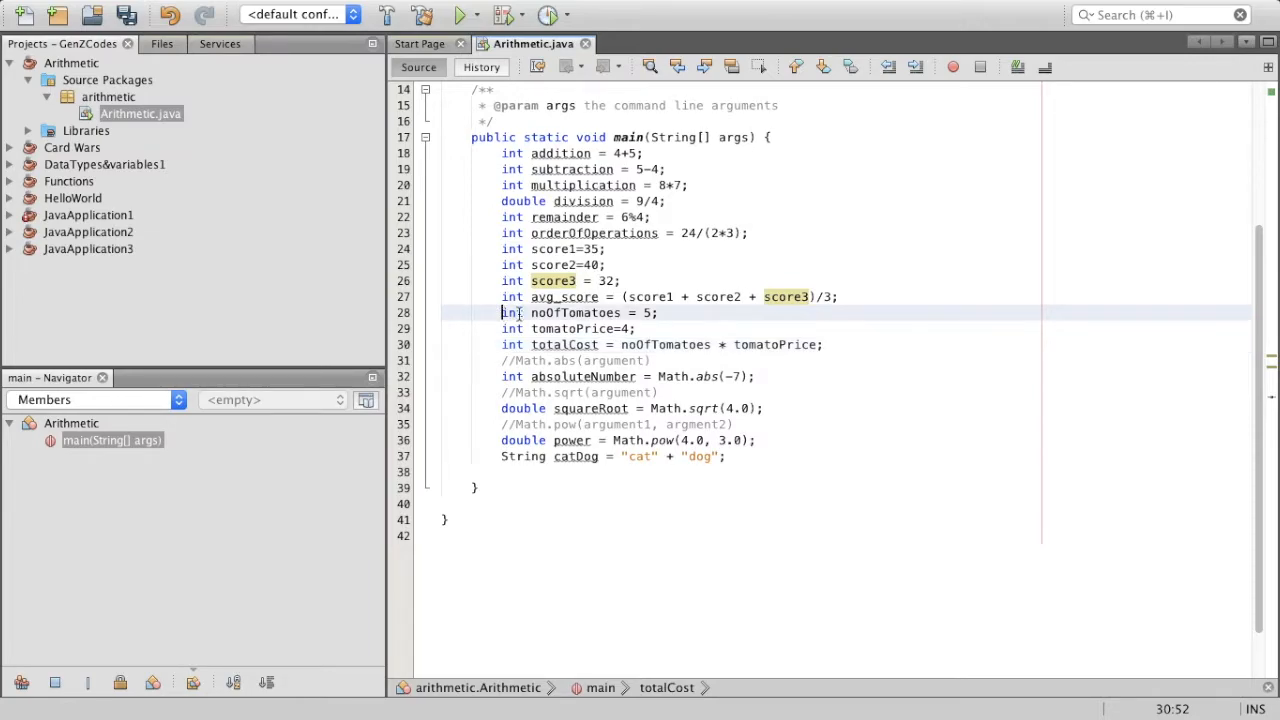
drag(501, 312, 660, 313)
click(537, 328)
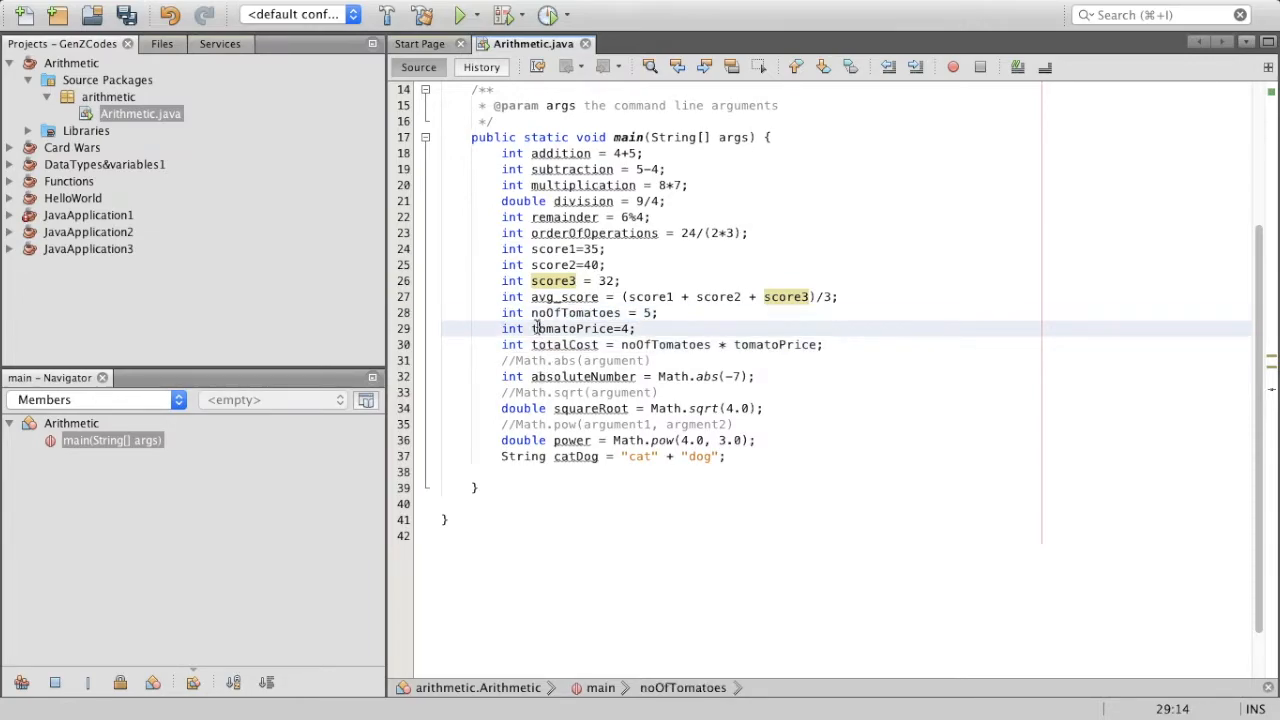
click(598, 329)
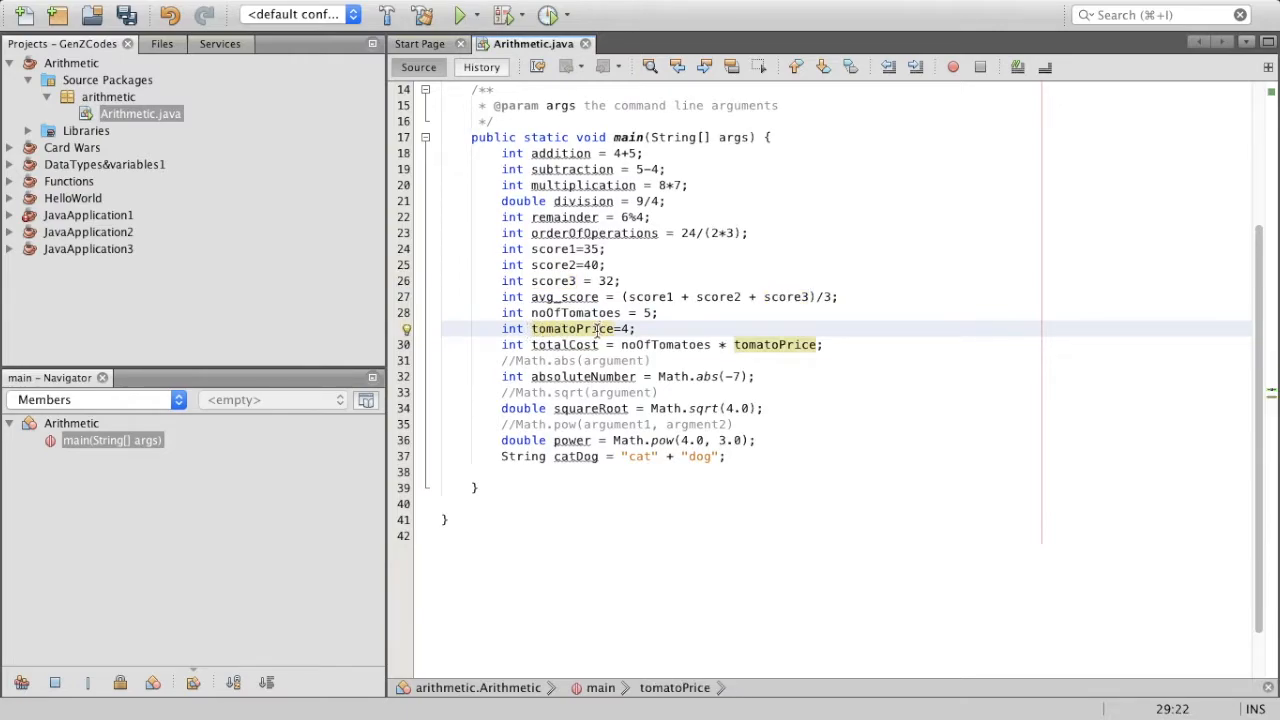
click(537, 344)
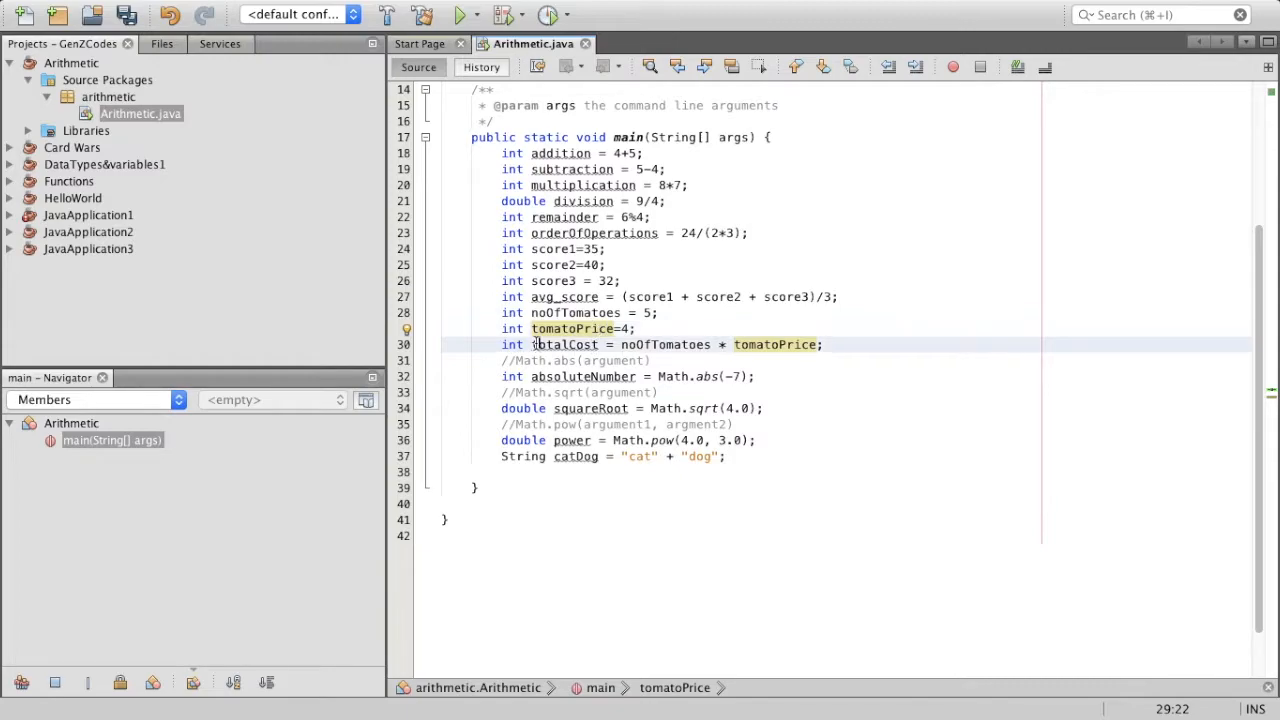
drag(537, 344, 628, 344)
click(628, 344)
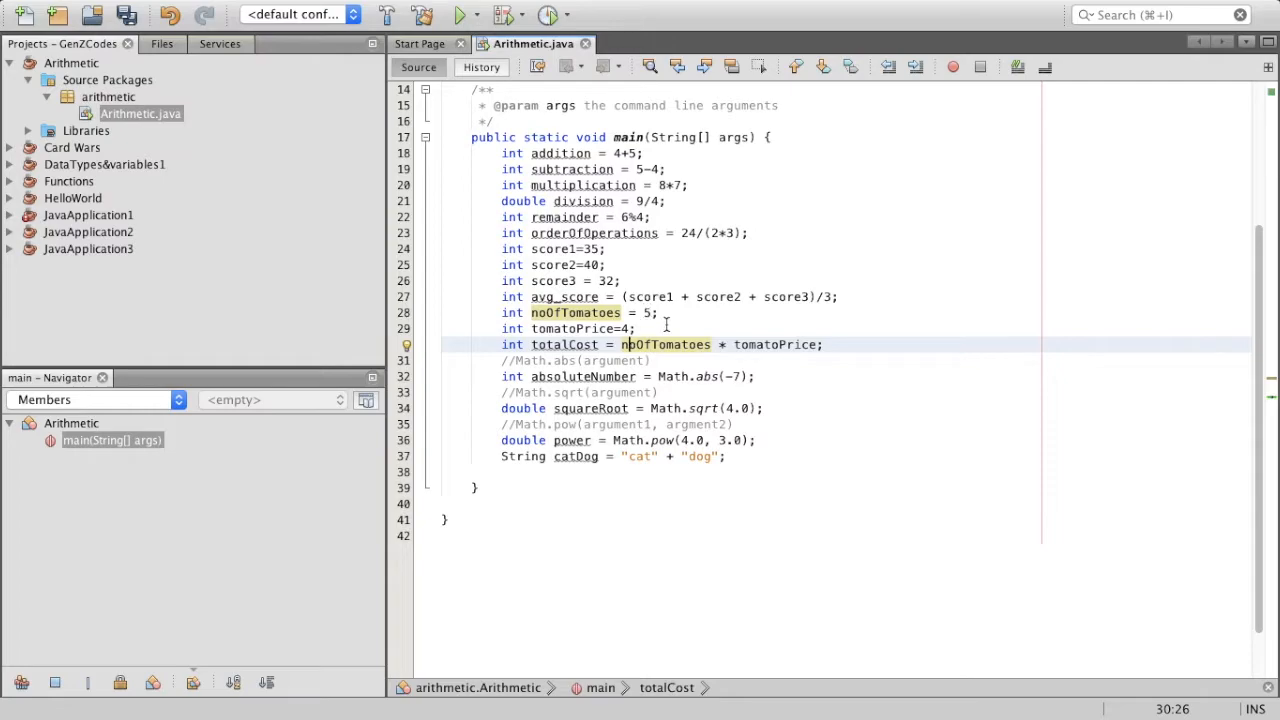
Step: Highlight the value 5 of noOfTomatoes and the whole totalCost multiplication line
drag(656, 312, 642, 312)
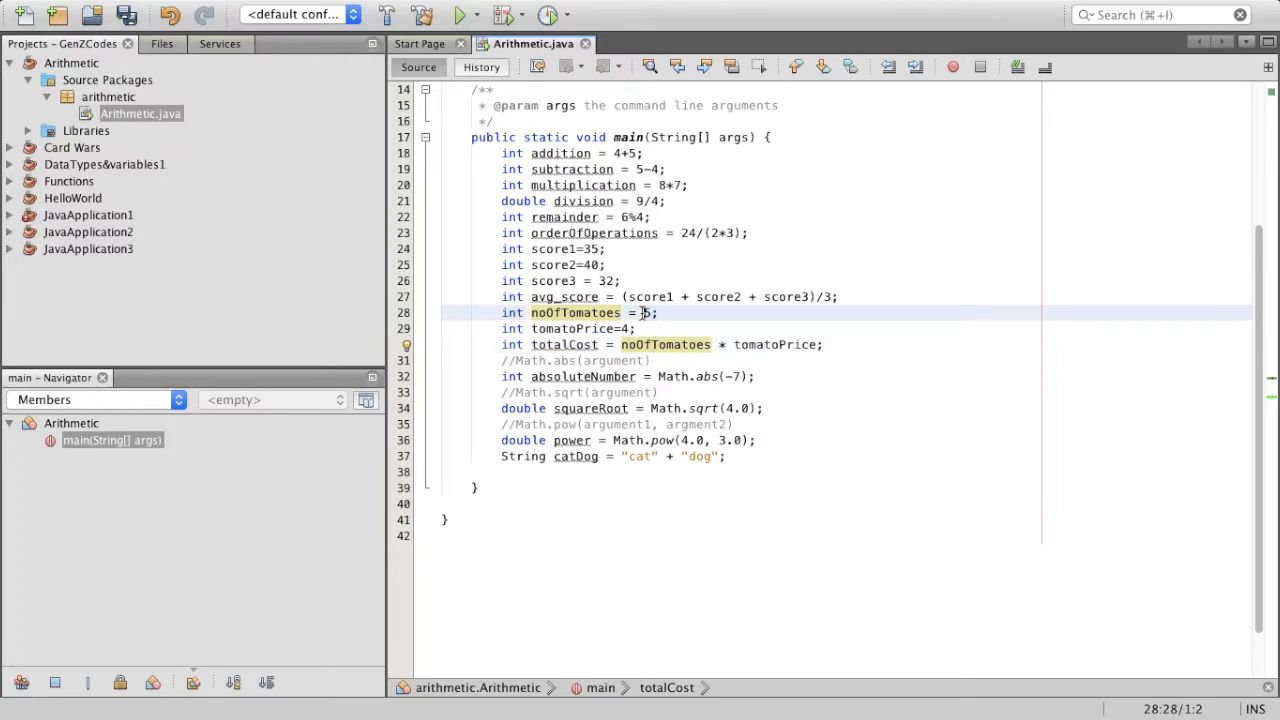
text(6)
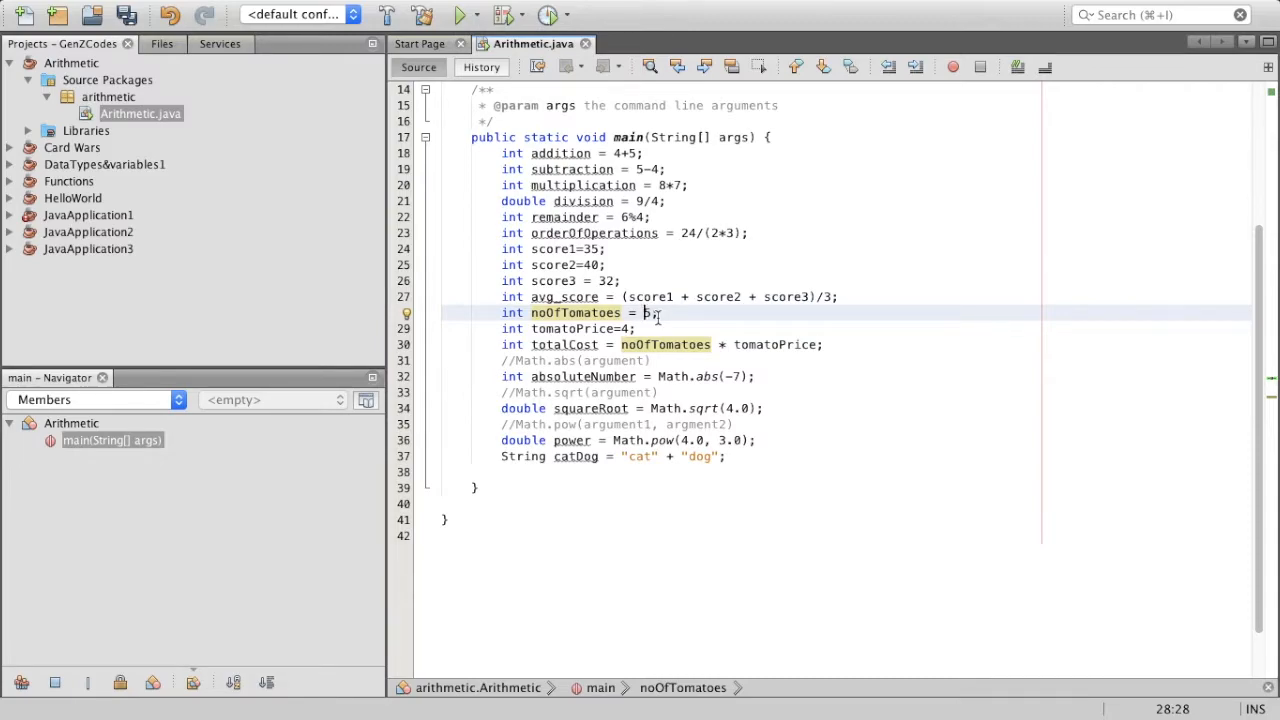
text(;)
click(632, 328)
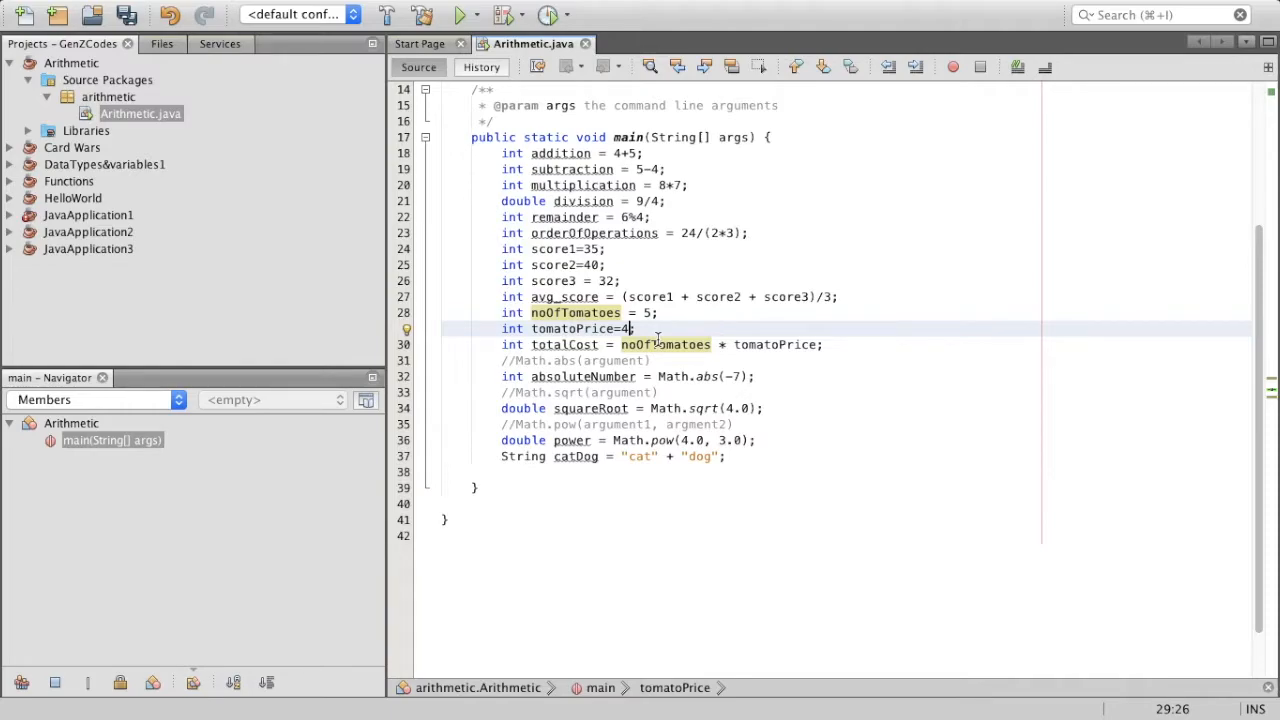
drag(840, 345, 712, 345)
drag(620, 345, 500, 345)
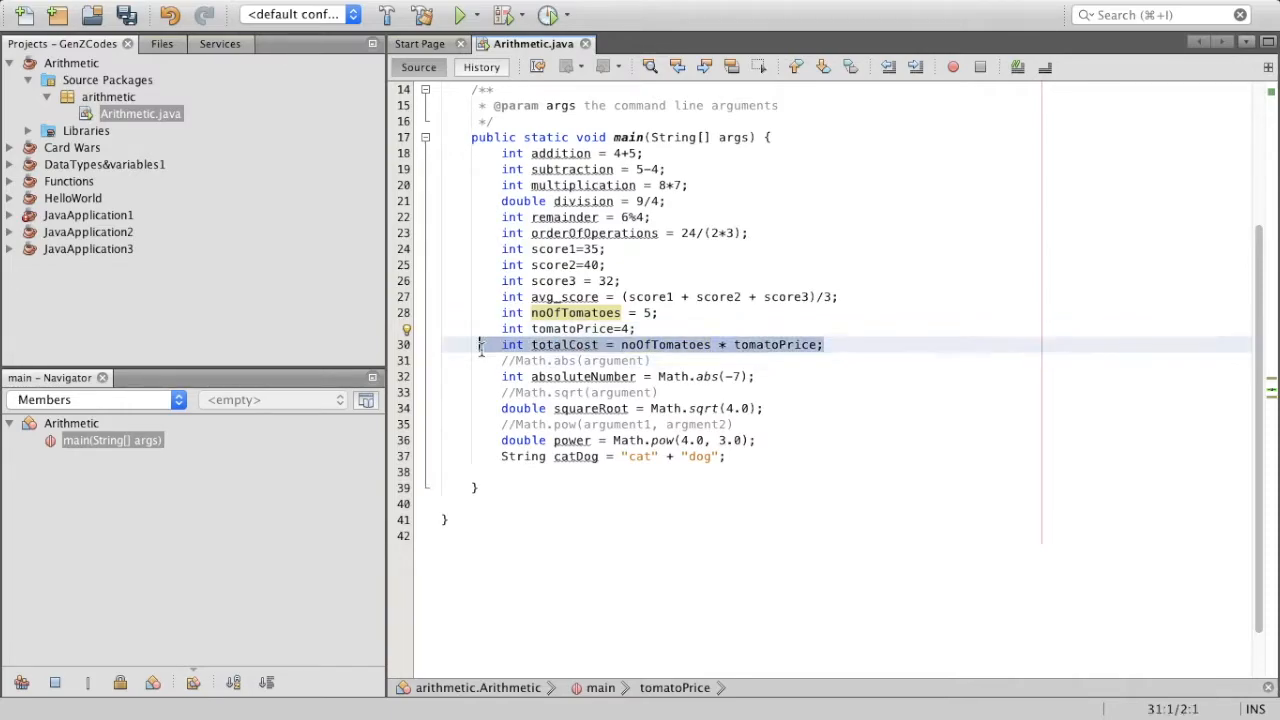
click(565, 345)
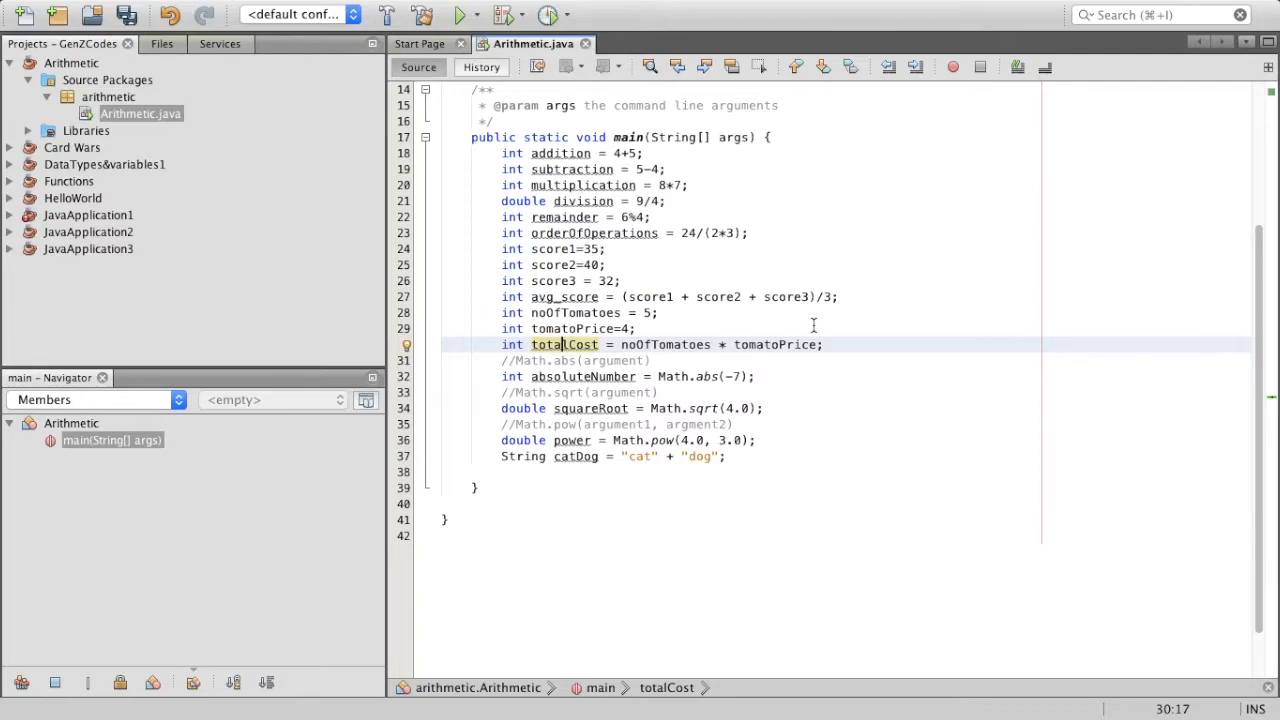
Step: Review the Math.abs(-7), Math.sqrt and Math.pow comment lines
drag(720, 376, 500, 360)
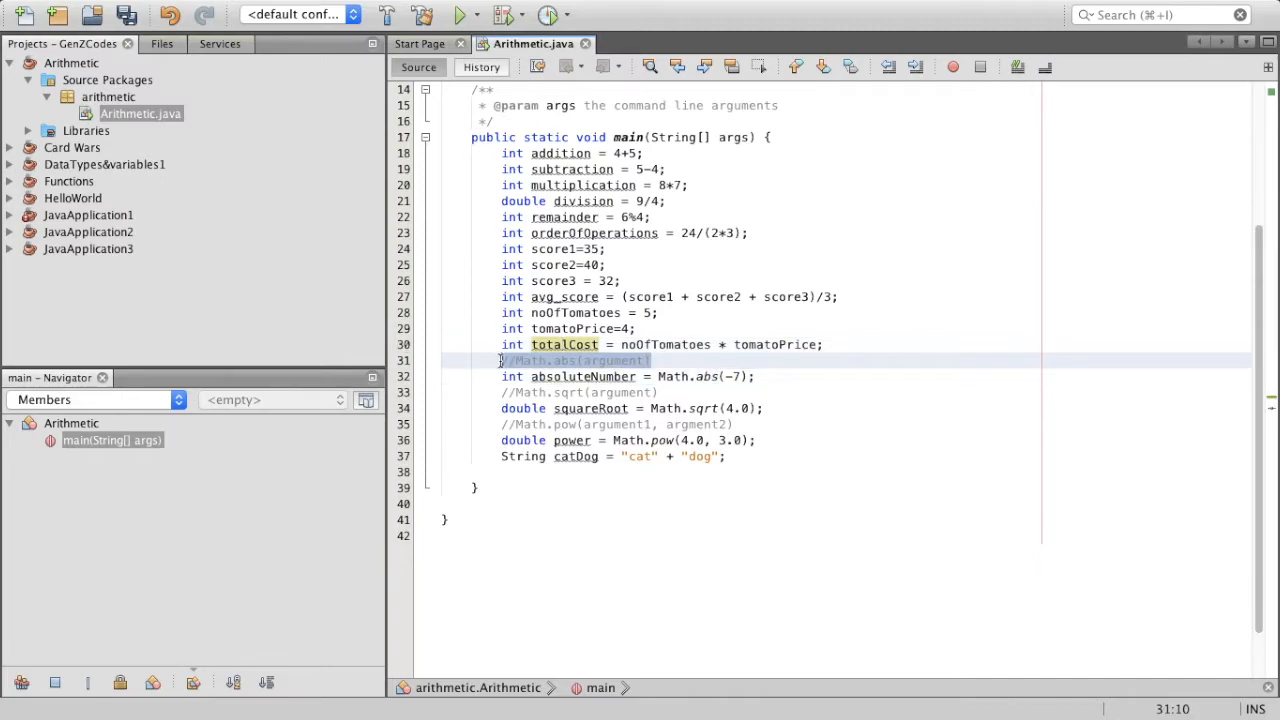
click(662, 362)
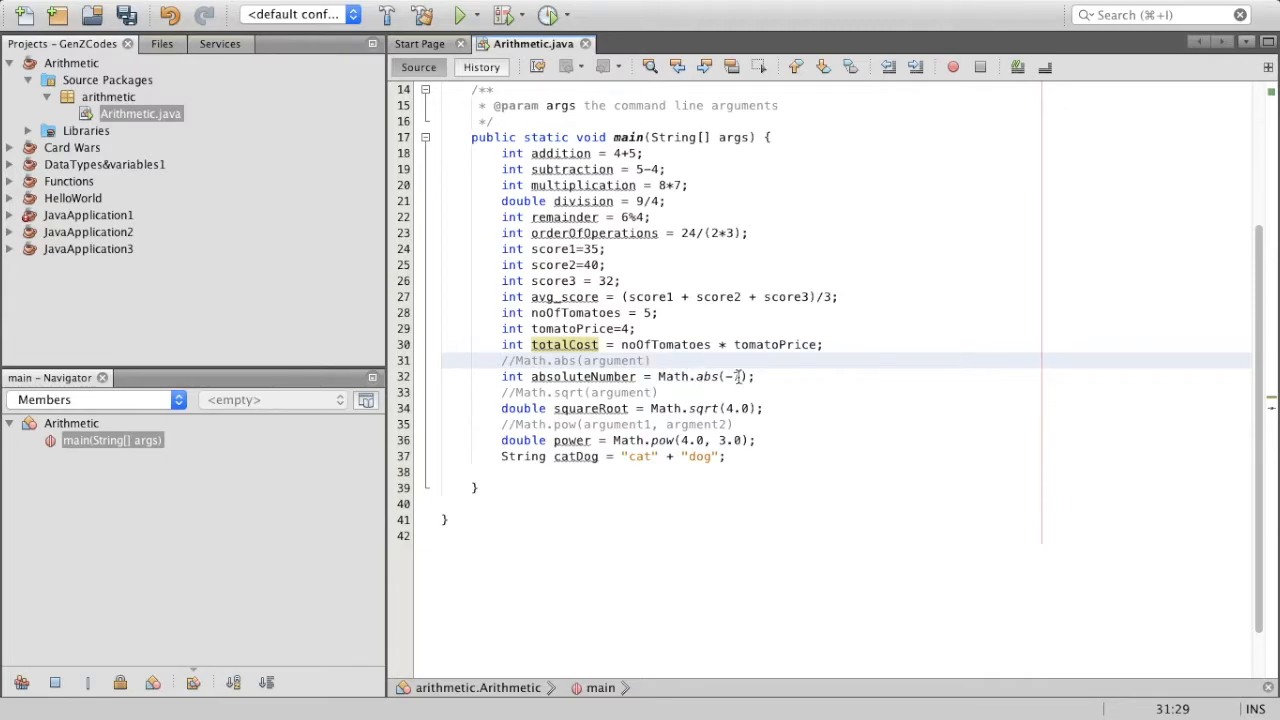
drag(724, 377, 749, 377)
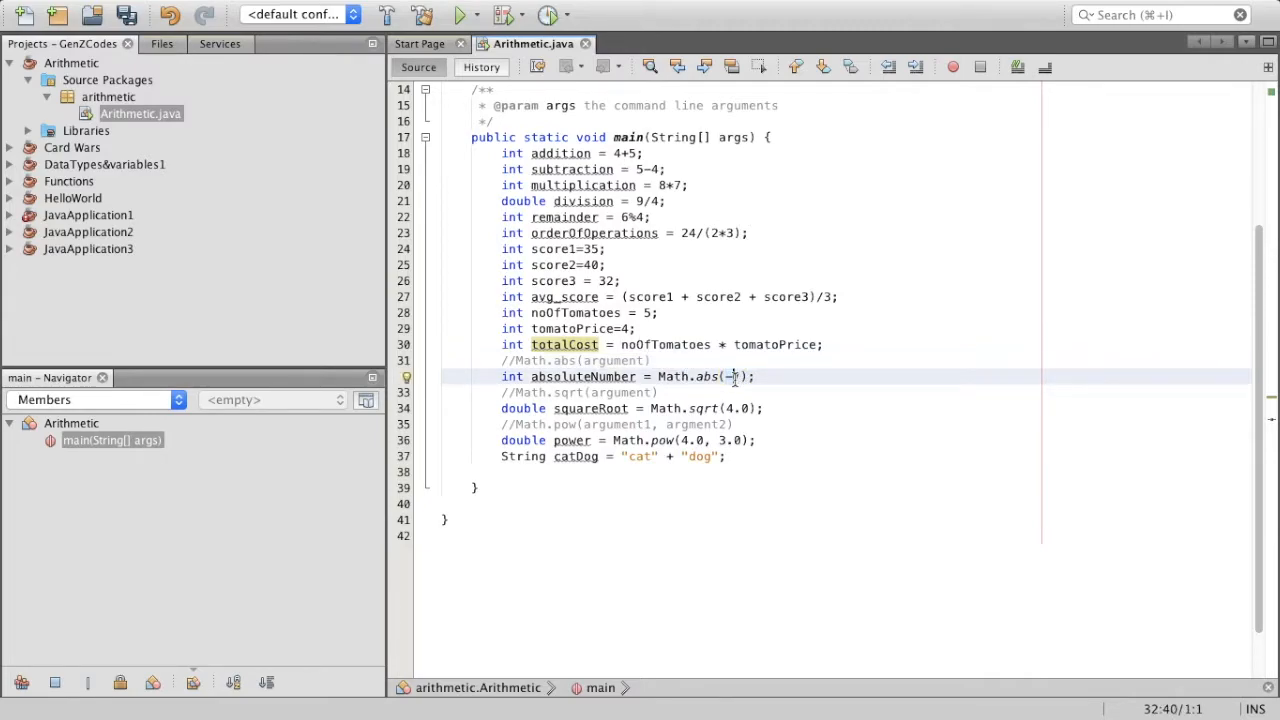
click(746, 377)
drag(750, 377, 734, 377)
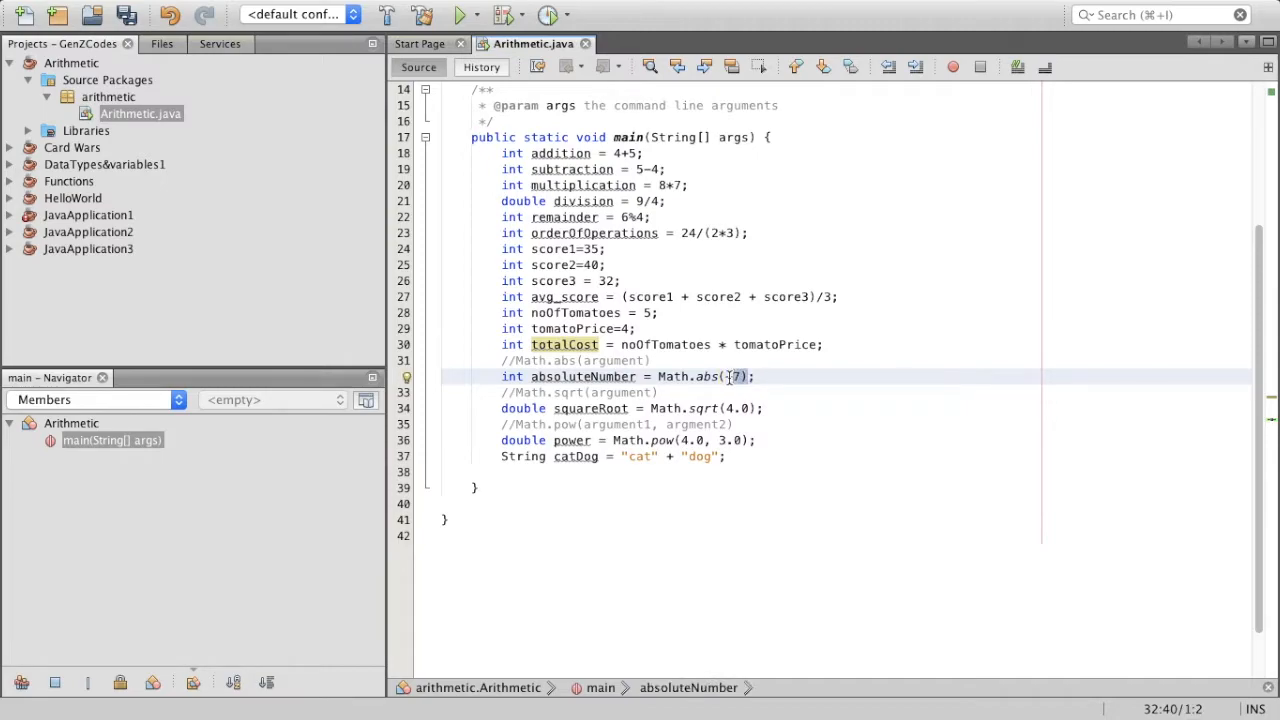
click(748, 377)
drag(500, 392, 662, 393)
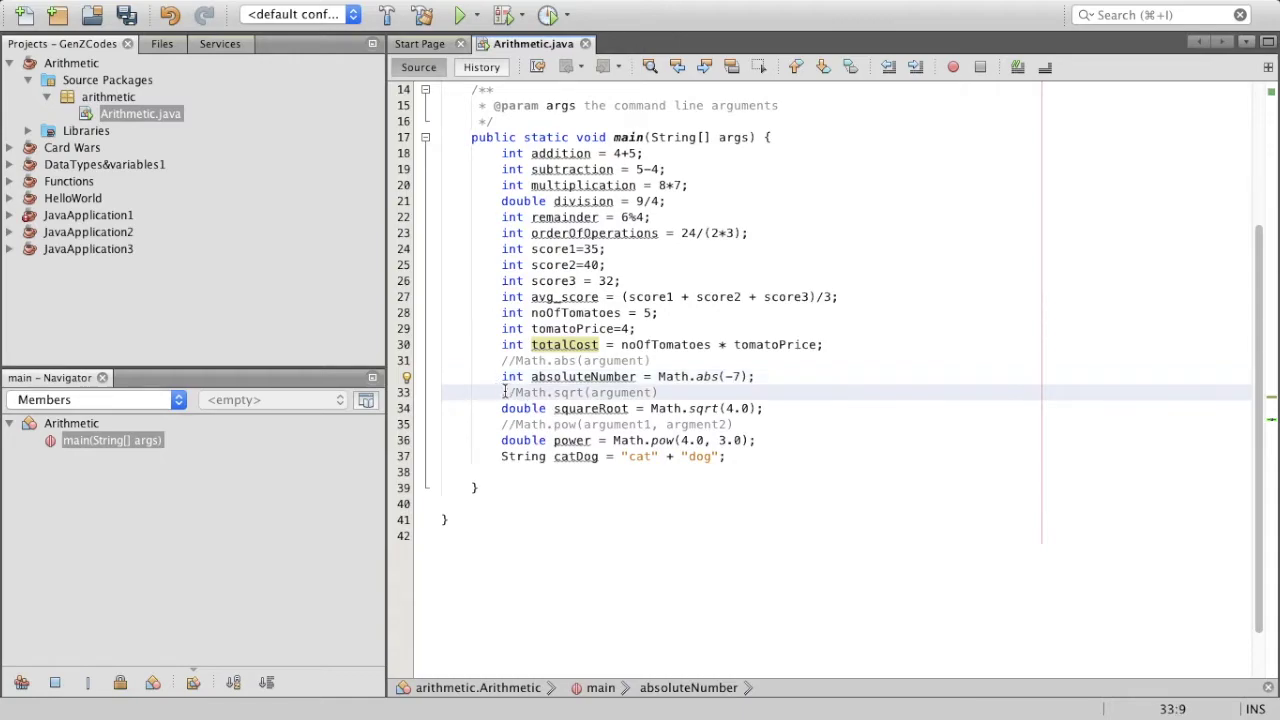
click(660, 393)
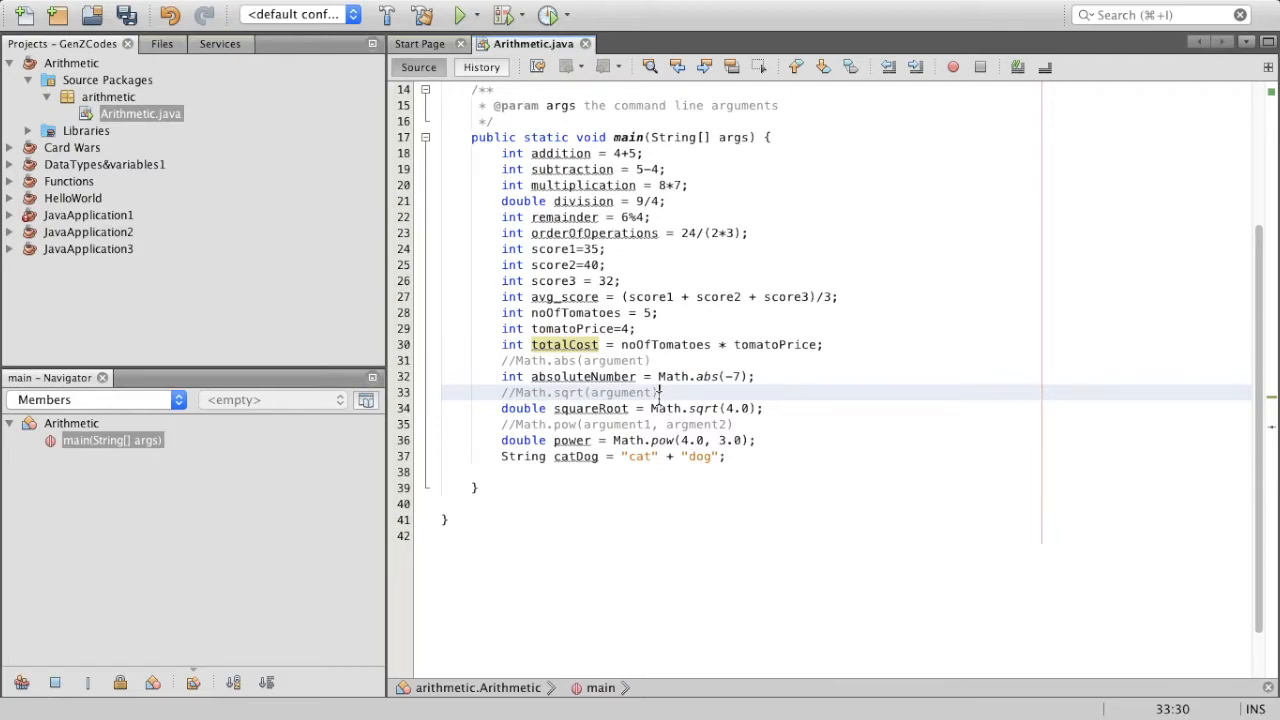
drag(733, 424, 577, 424)
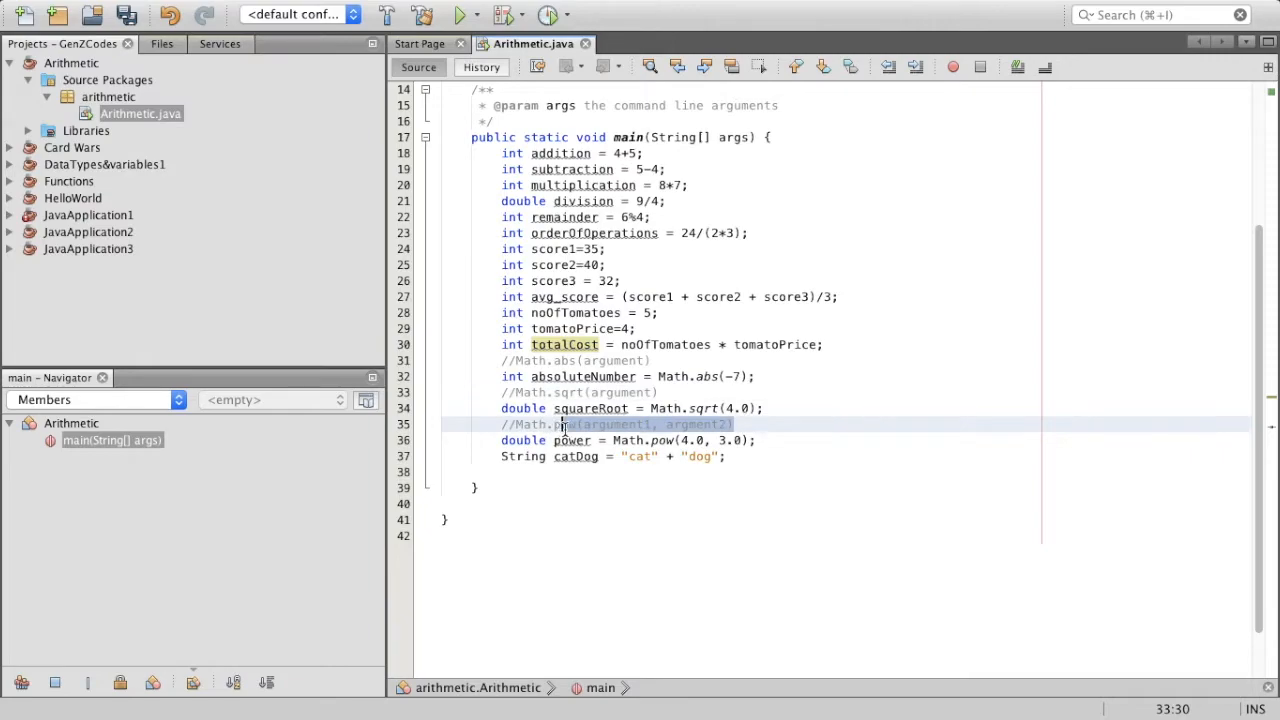
click(597, 424)
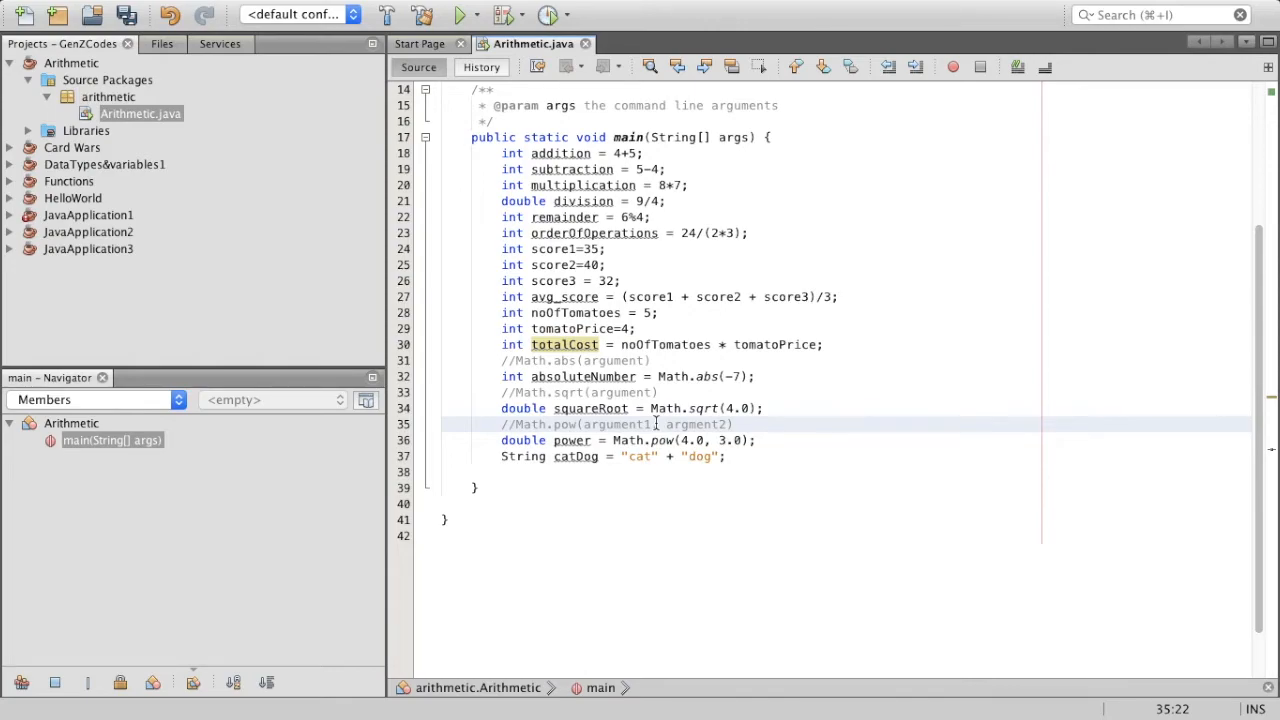
Step: Review the catDog "cat" + "dog" declaration and its comment, then start a new line 38
drag(742, 456, 554, 457)
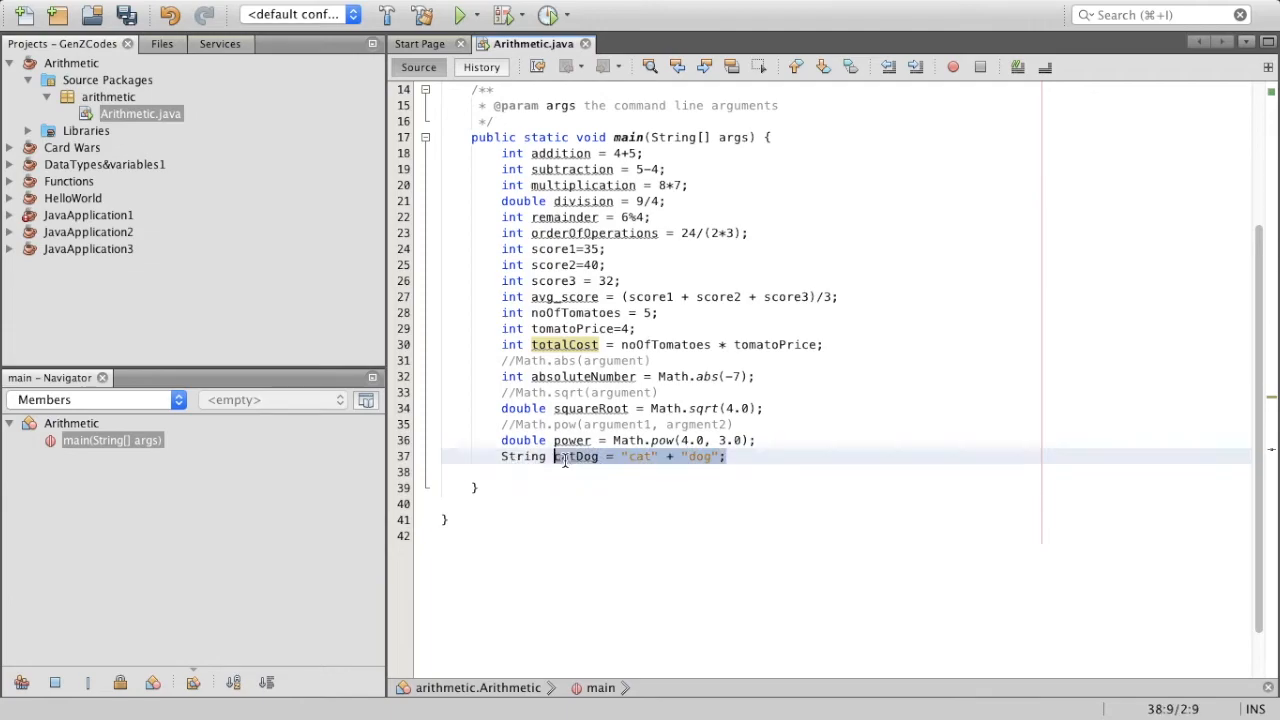
click(556, 457)
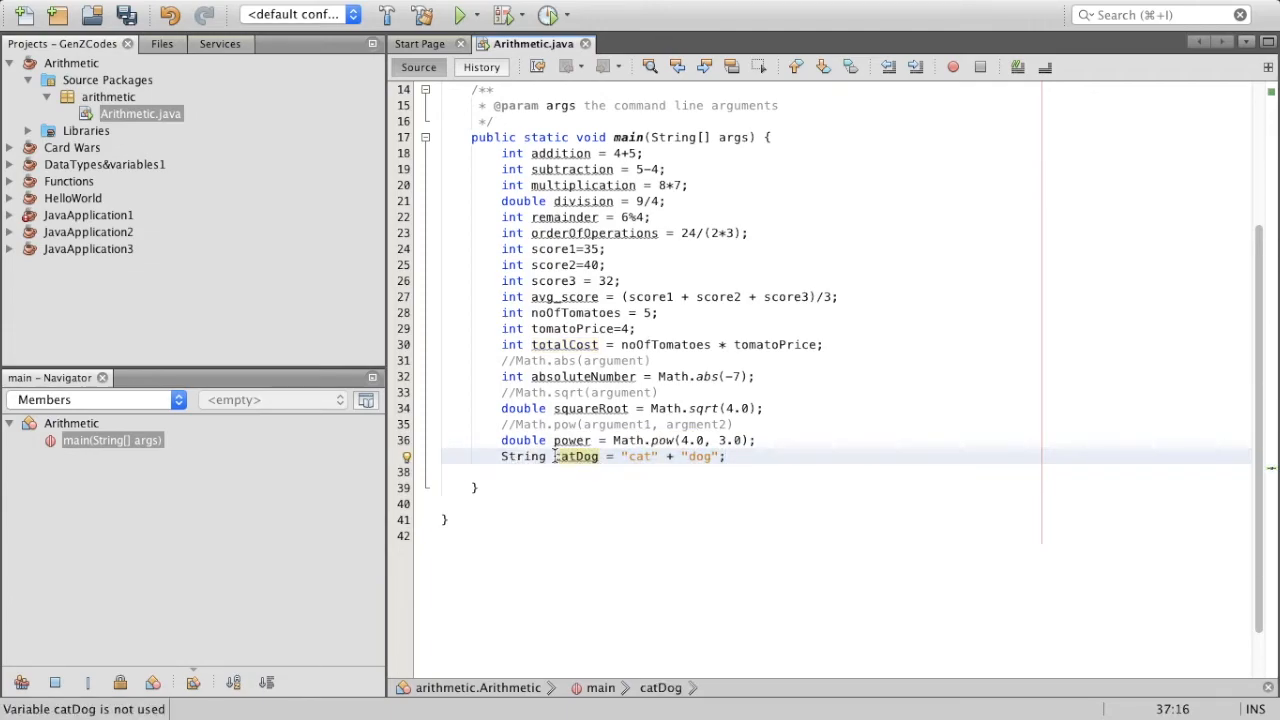
double_click(640, 457)
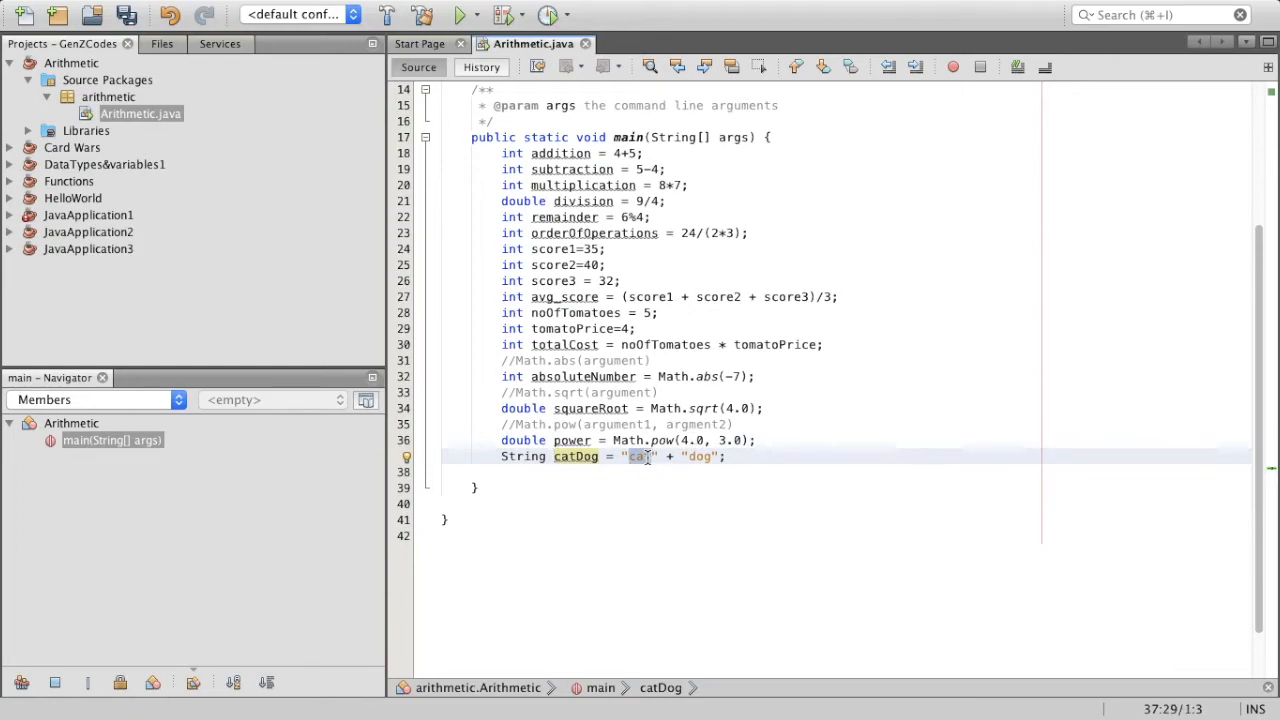
click(652, 457)
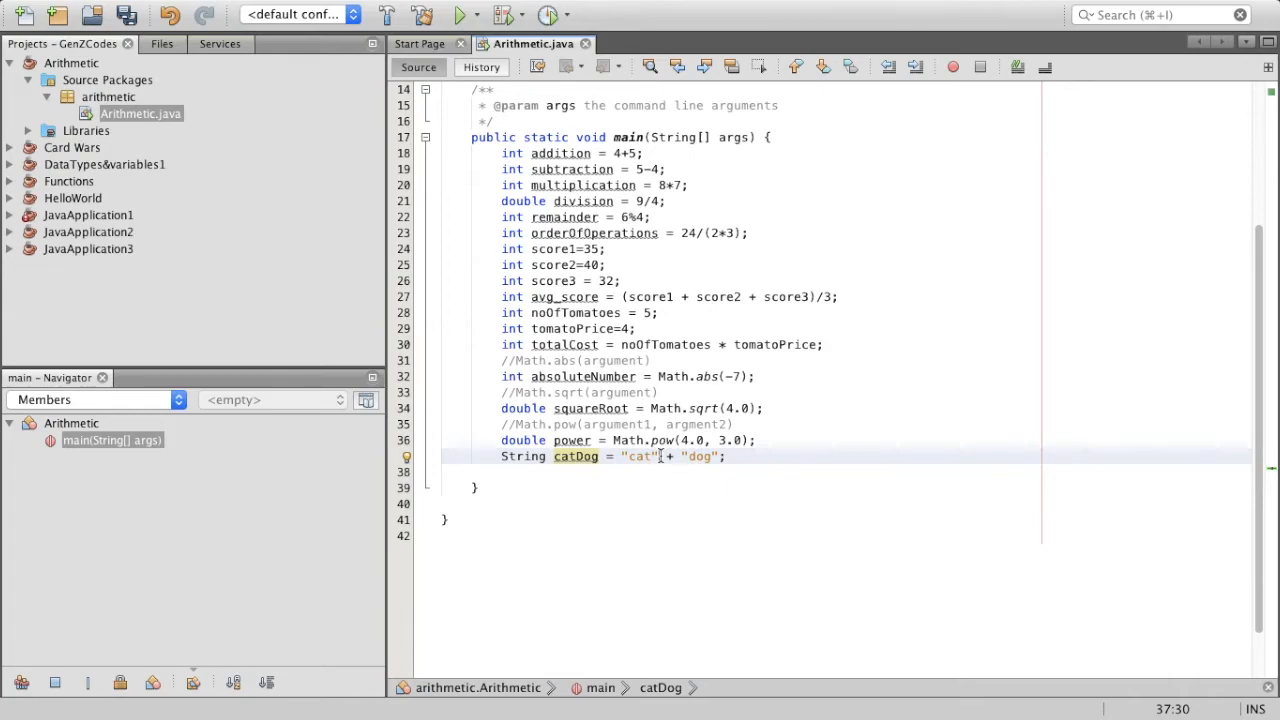
click(734, 457)
text(//)
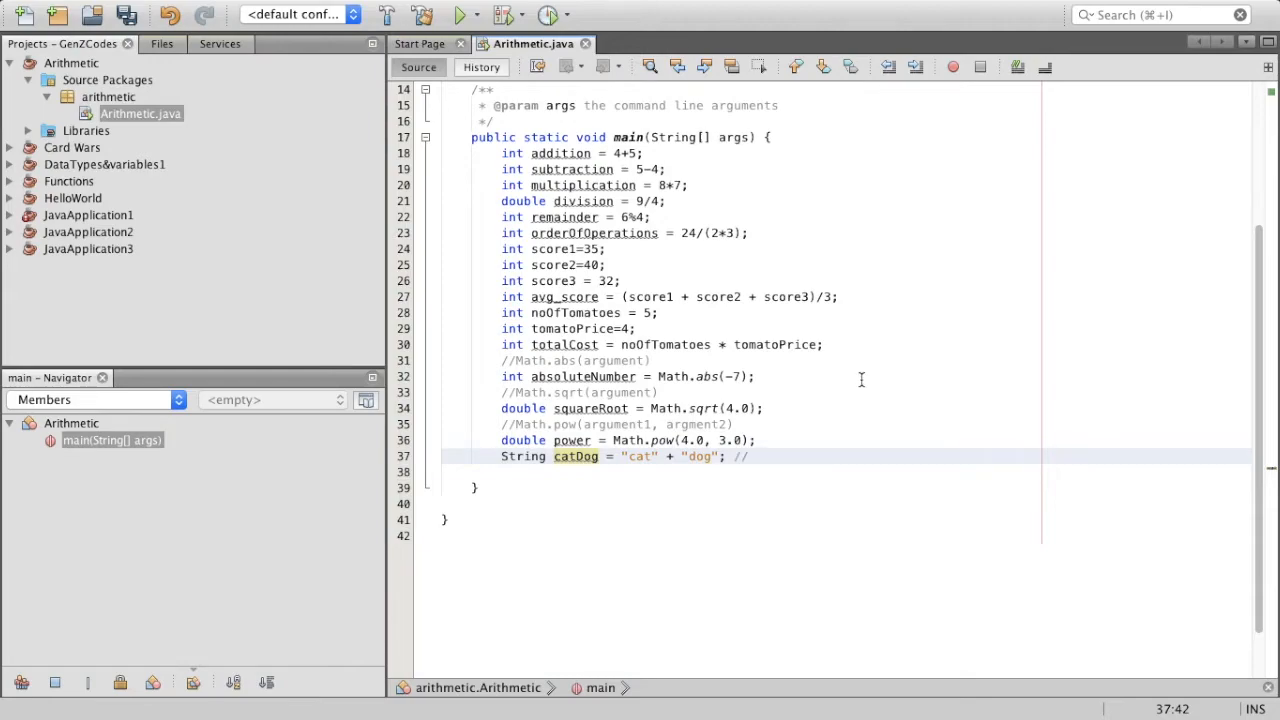
text(ca)
text(tdog)
double_click(770, 457)
click(770, 457)
key(Right)
key(Right)
key(Right)
text(, string co)
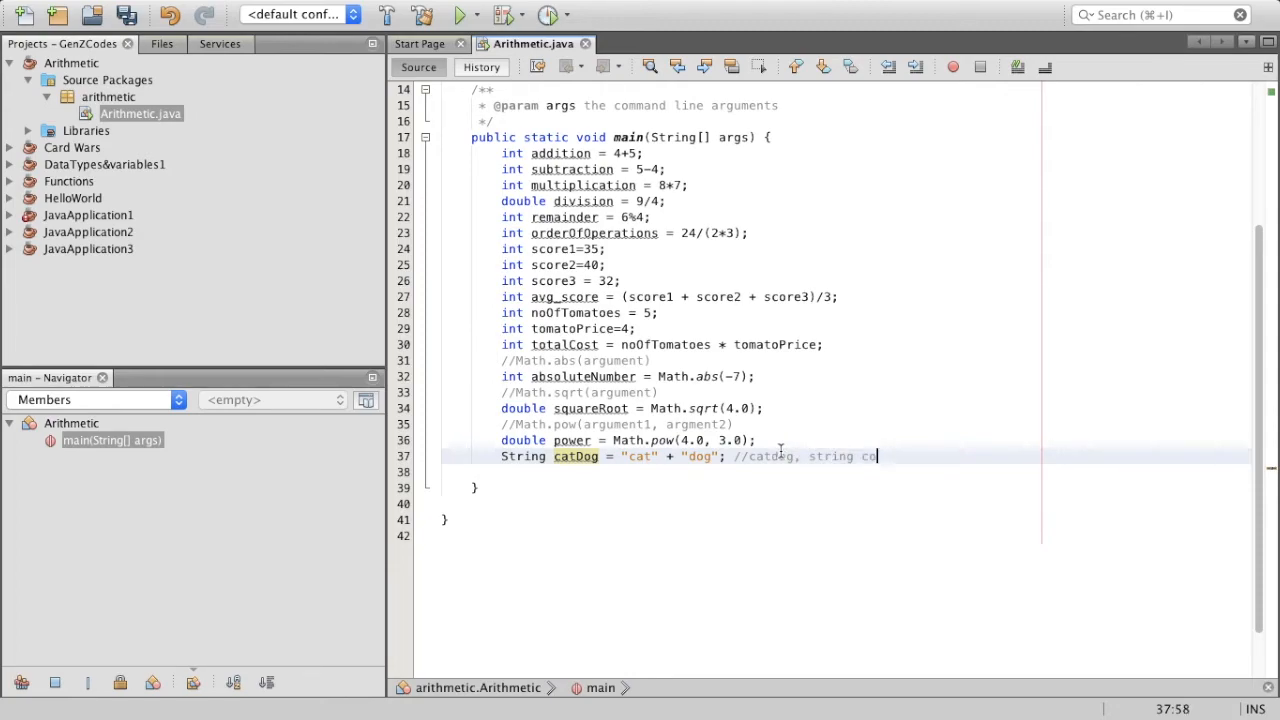
text(ncate)
text(nation)
key(Return)
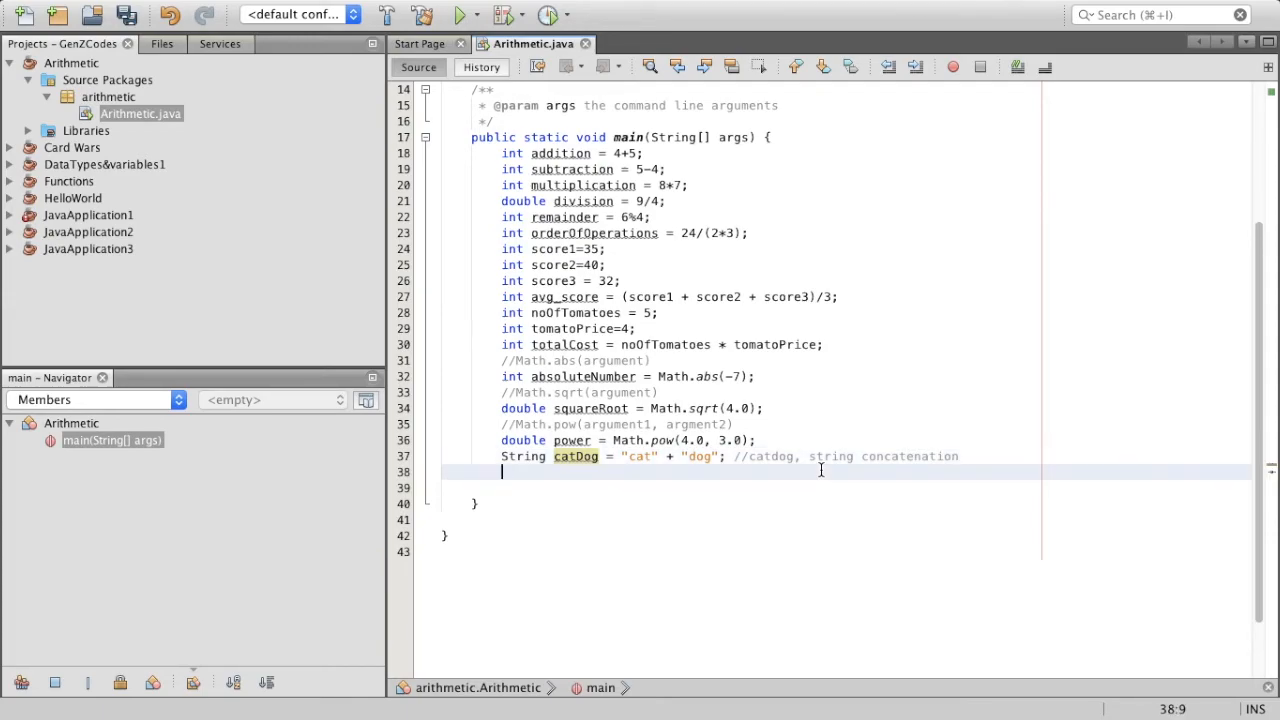
text(Syste)
text(m.out.print)
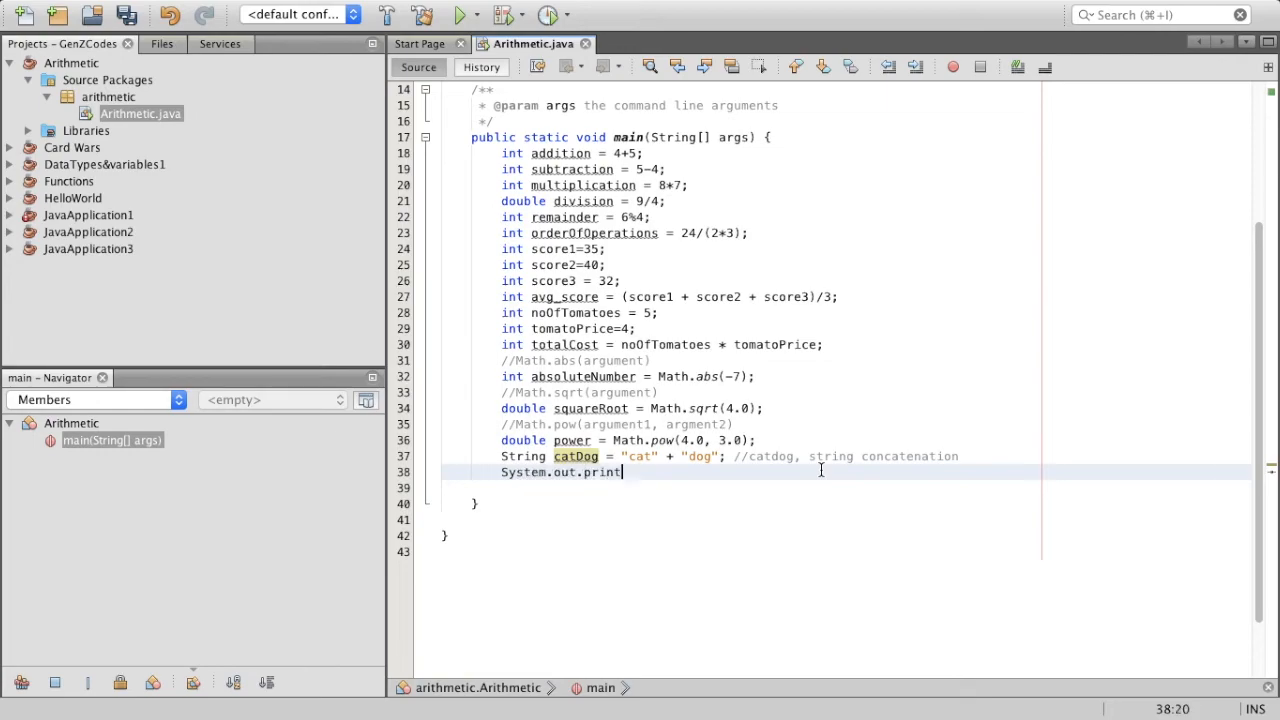
text(ln())
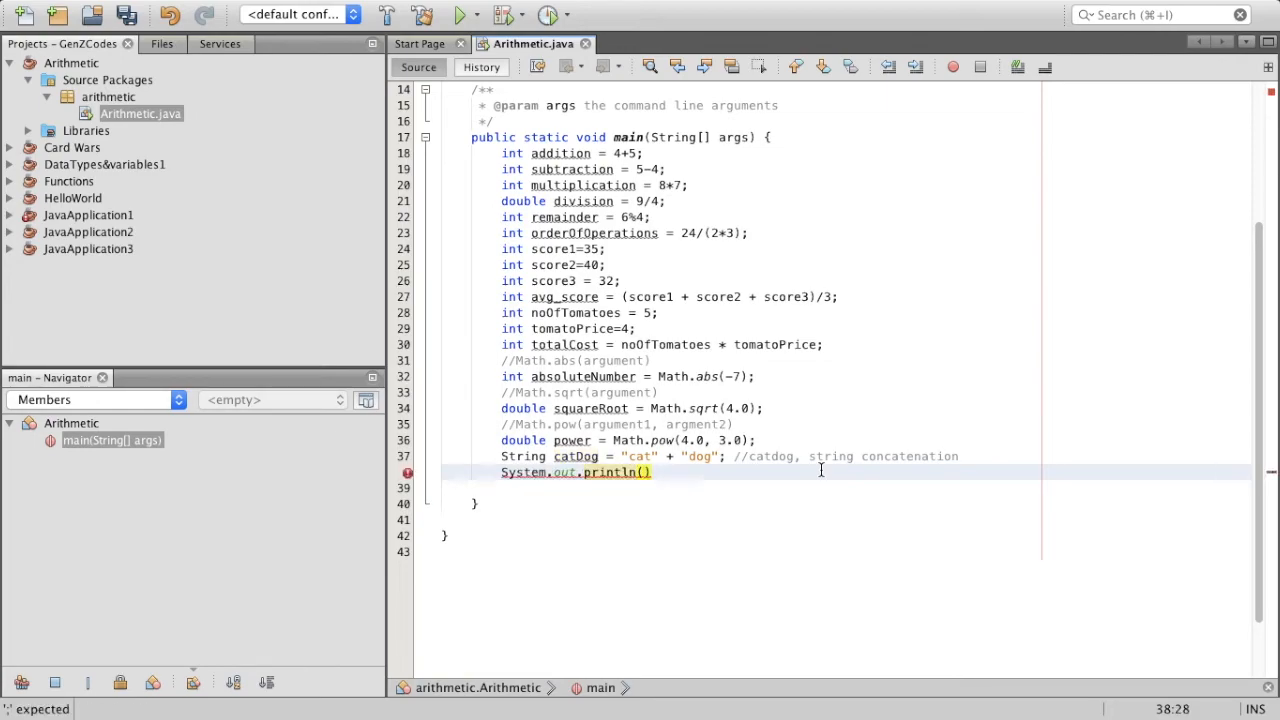
text(catDog)
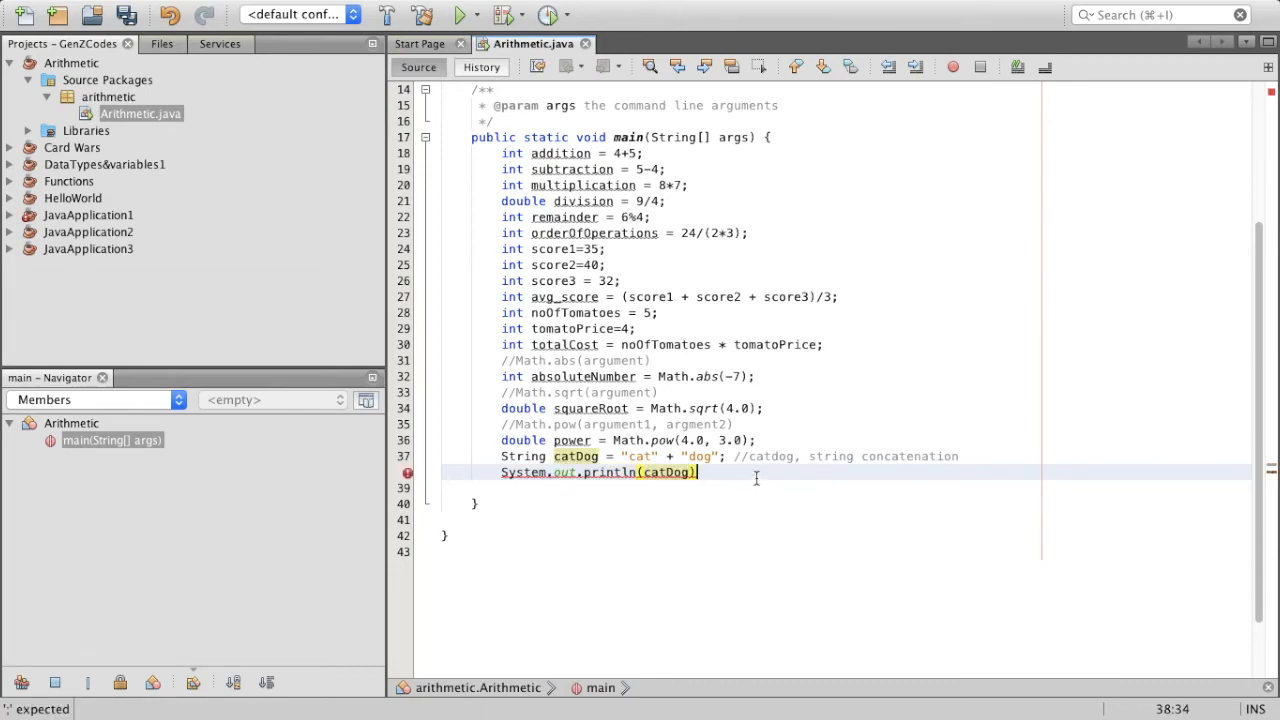
Step: Finish the System.out.println(catDog); line and run the project
key(End)
text(;)
click(459, 14)
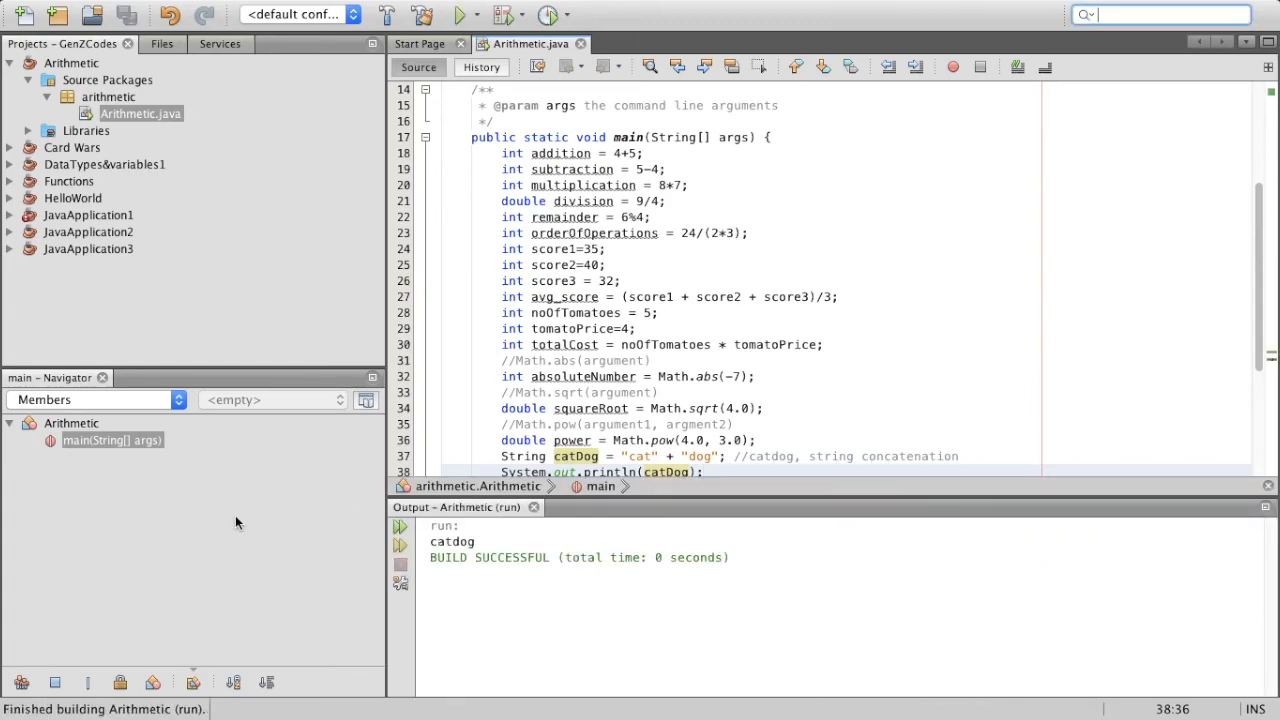
Step: Check the catdog output, review the concatenation on line 37 and select catDog in println
double_click(440, 541)
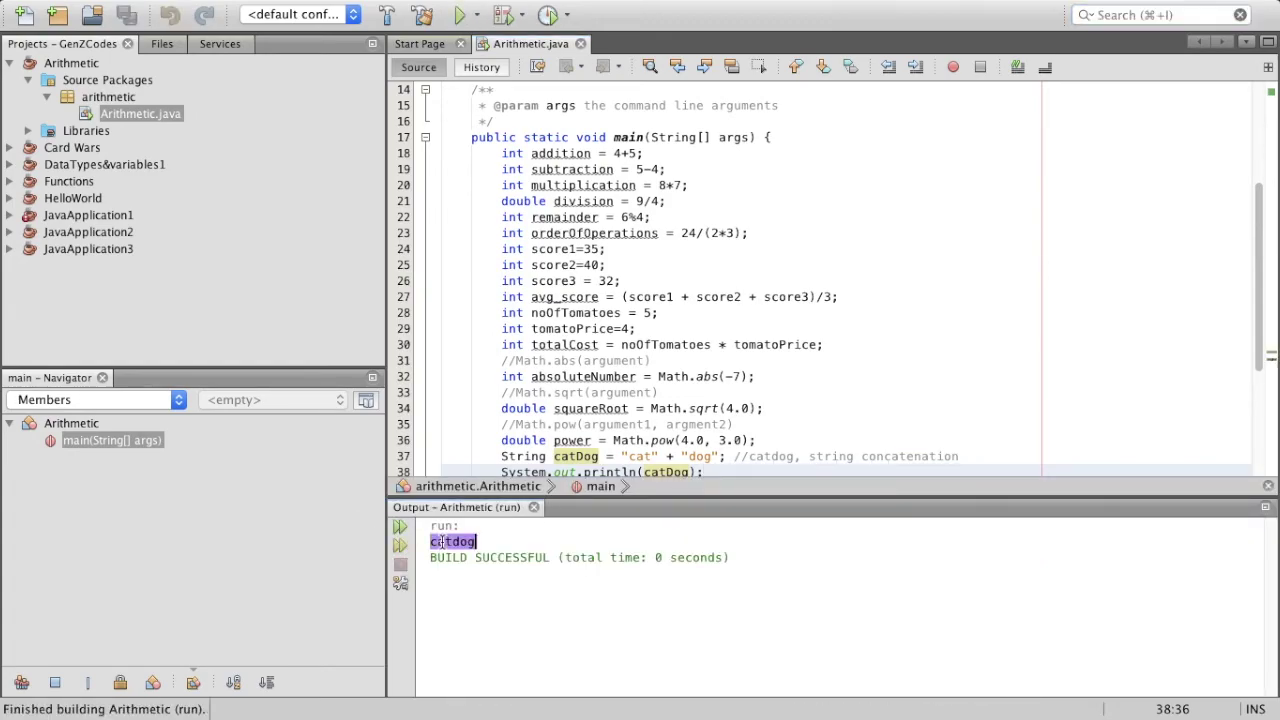
click(657, 455)
scroll(657, 405, down, 3)
drag(628, 360, 788, 362)
click(788, 362)
scroll(785, 368, up, 3)
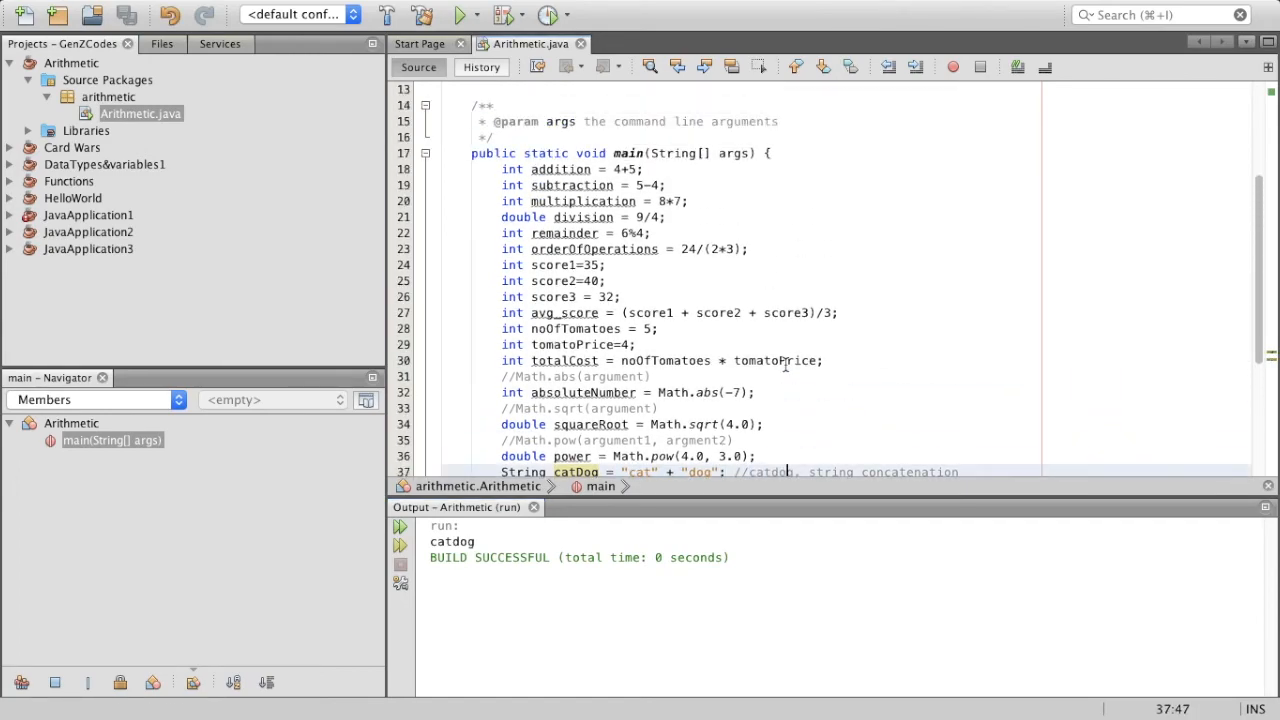
scroll(785, 368, down, 2)
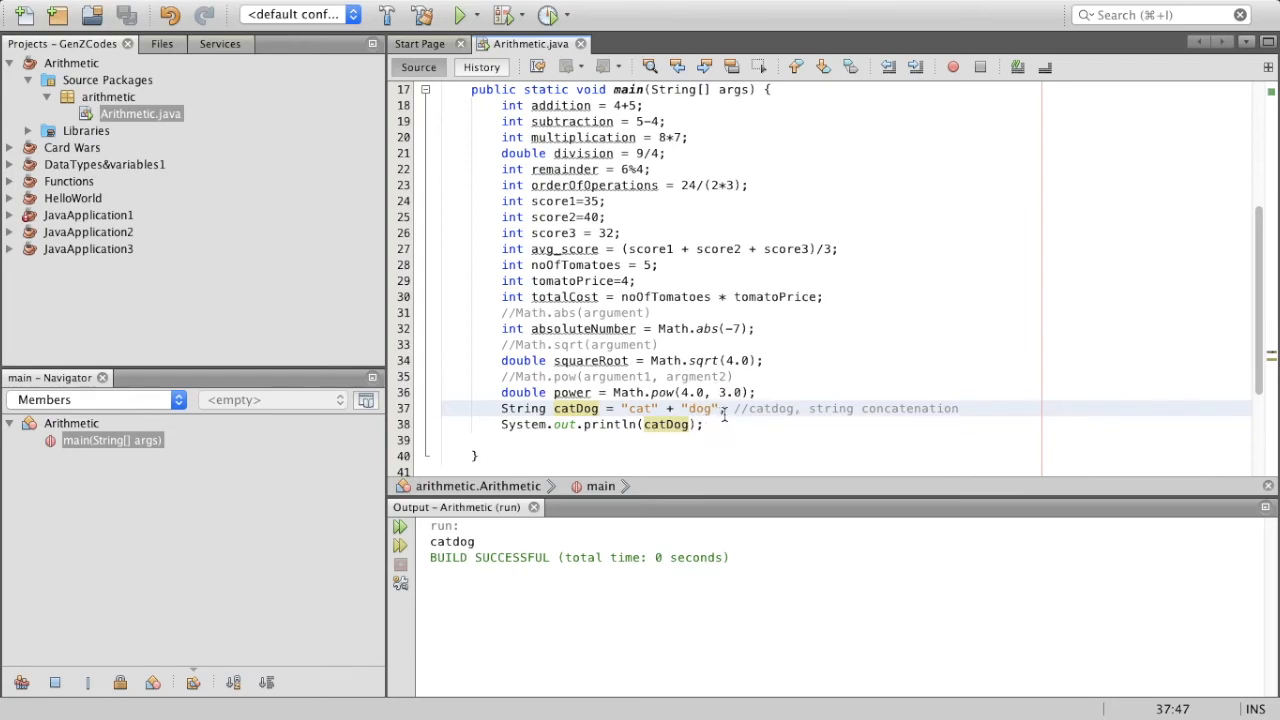
scroll(723, 414, up, 2)
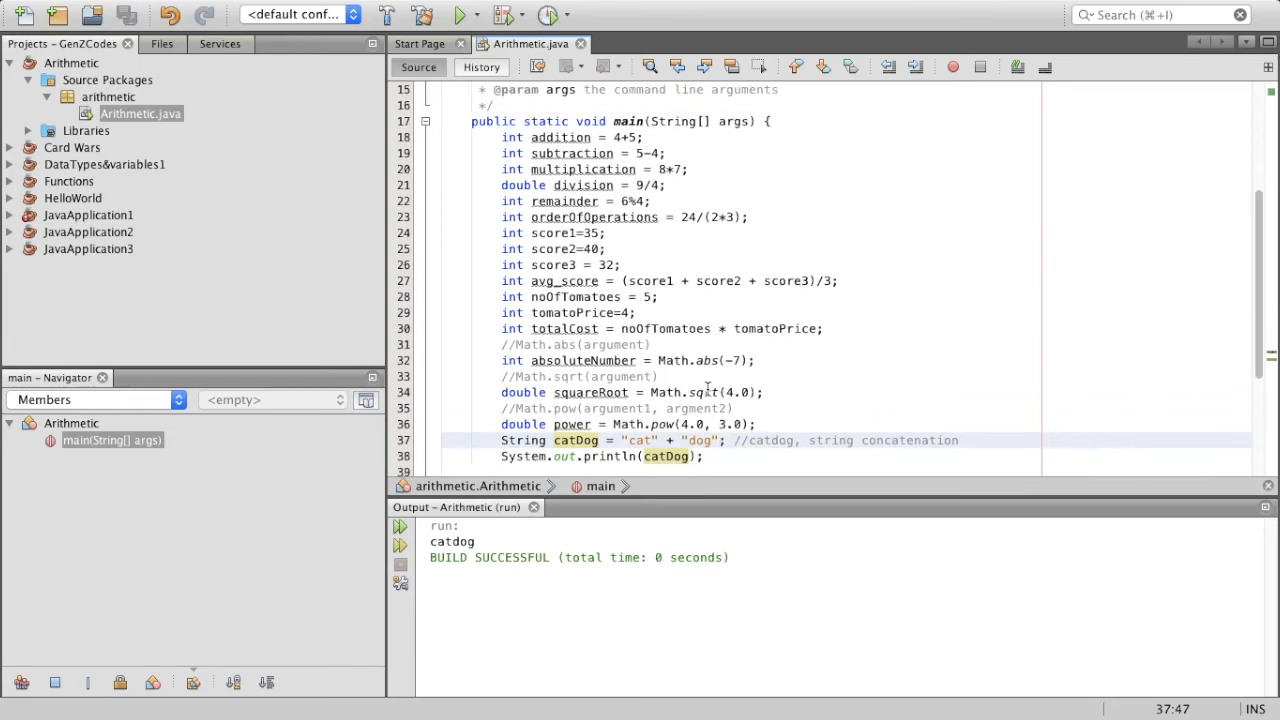
click(786, 394)
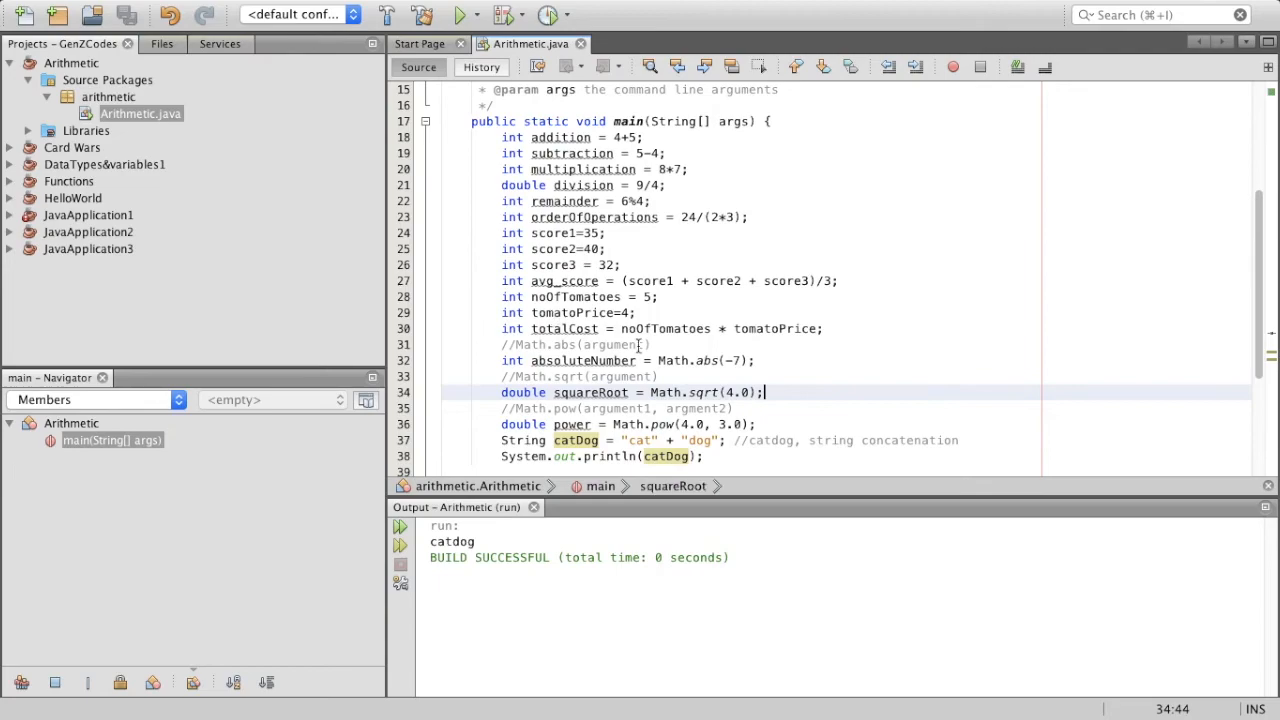
scroll(640, 345, down, 2)
double_click(665, 424)
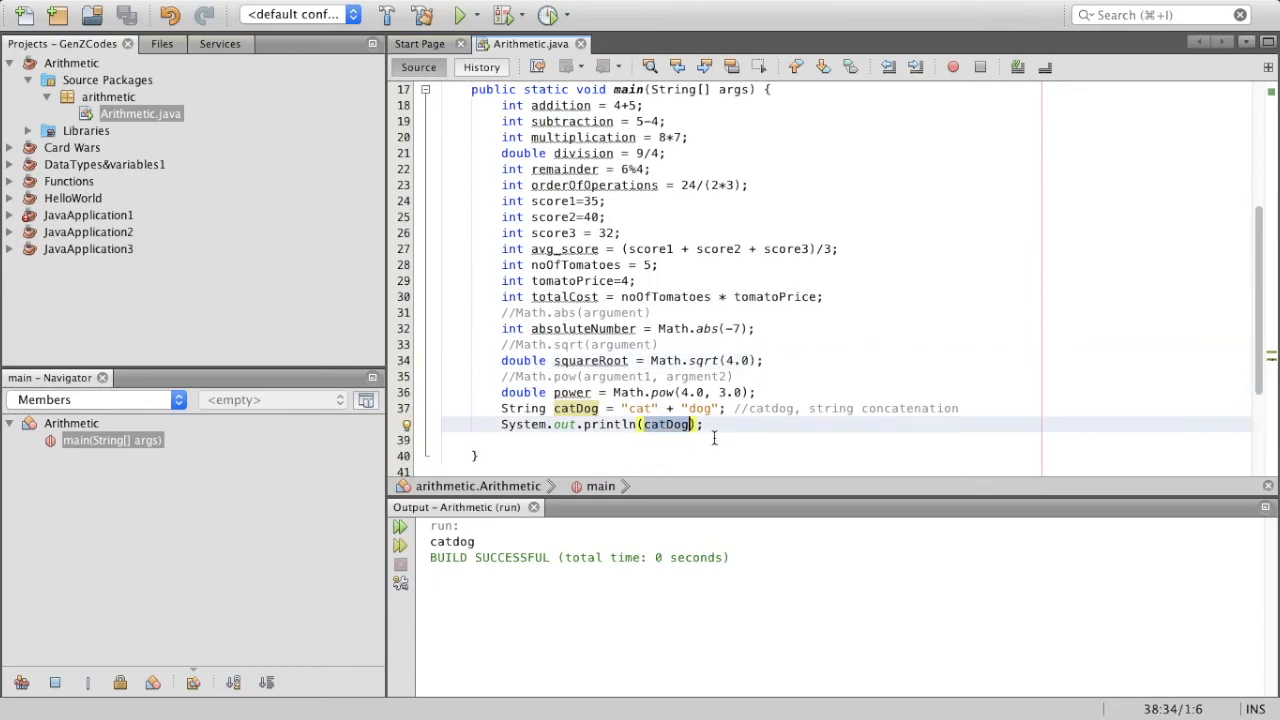
text(totalCo)
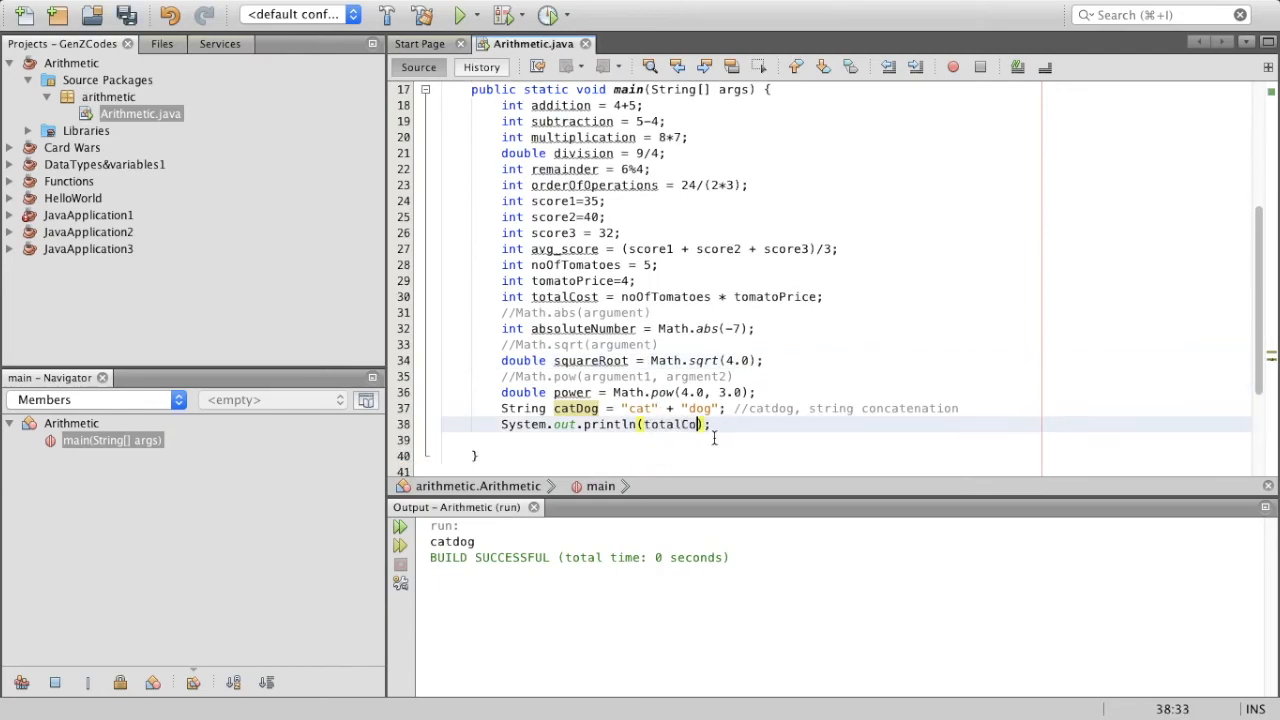
text(st)
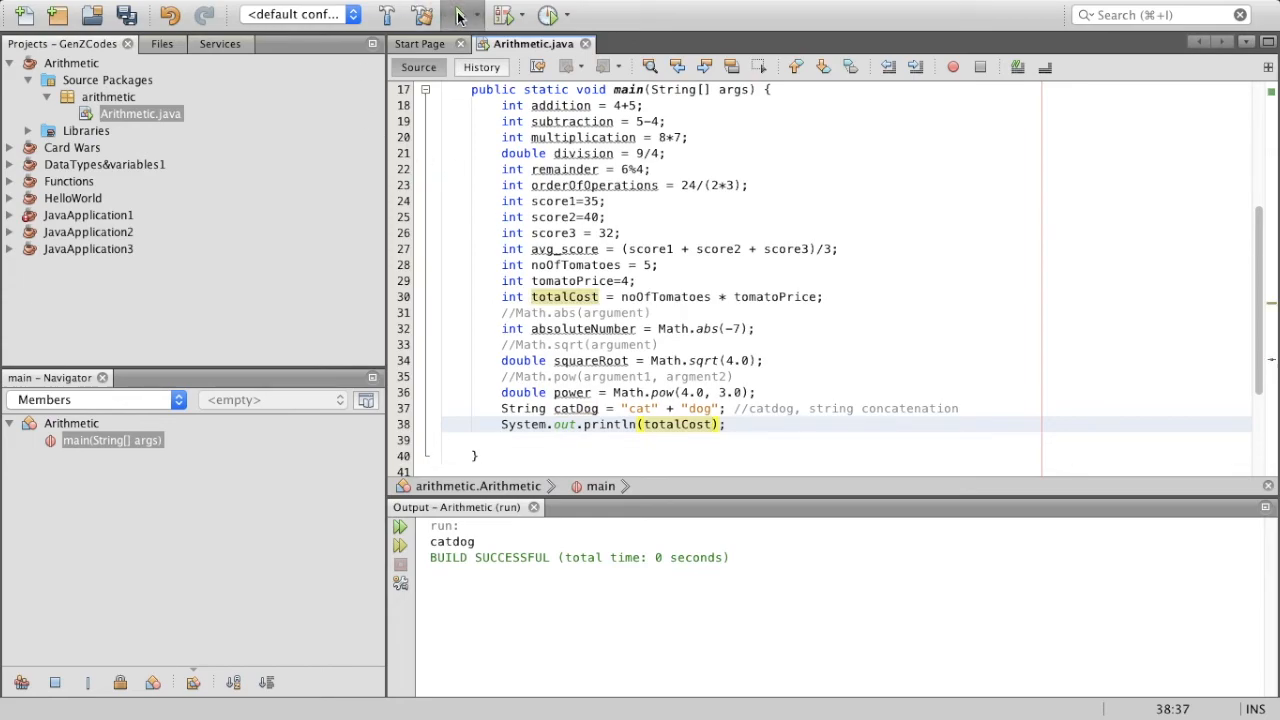
Step: Rerun the project so println(totalCost) outputs 20
click(458, 14)
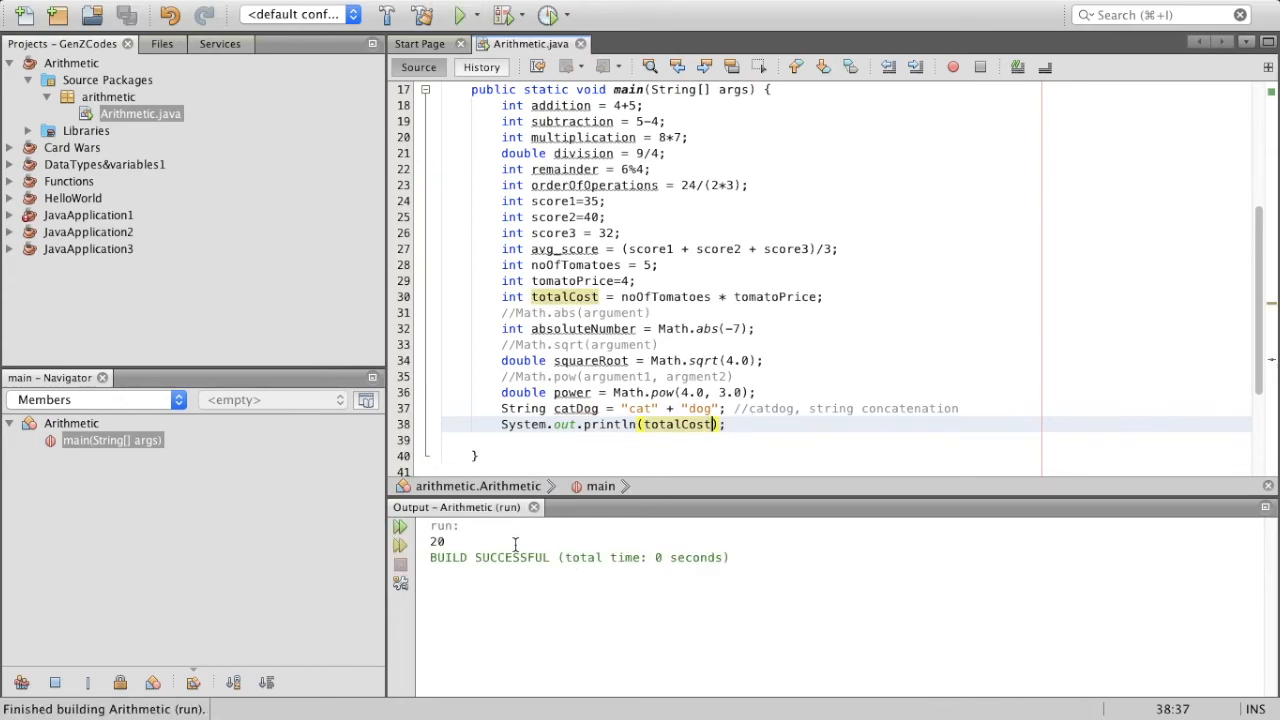